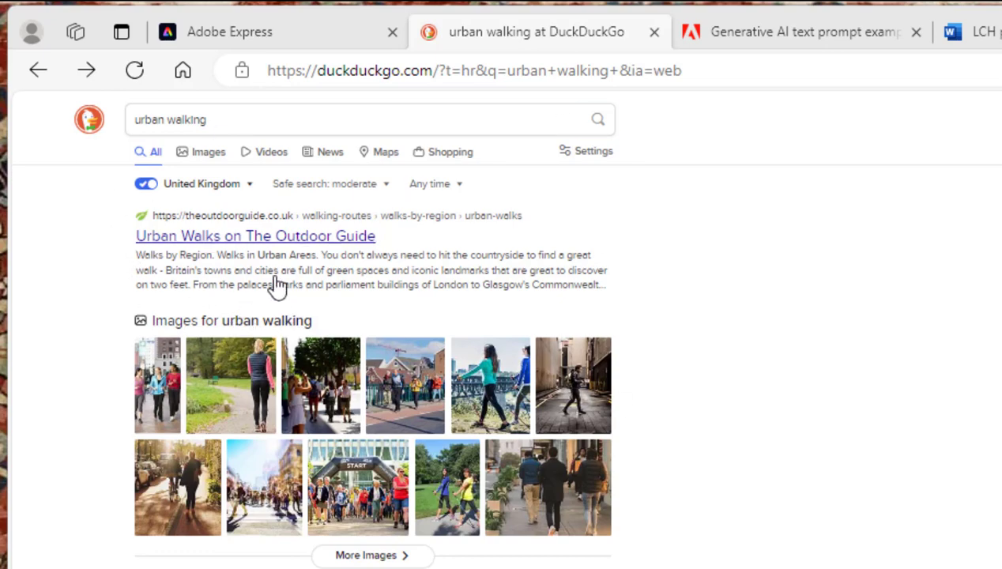
Show image results for urban walking filtered to the Free to Share and Use licence and browse them
click(207, 153)
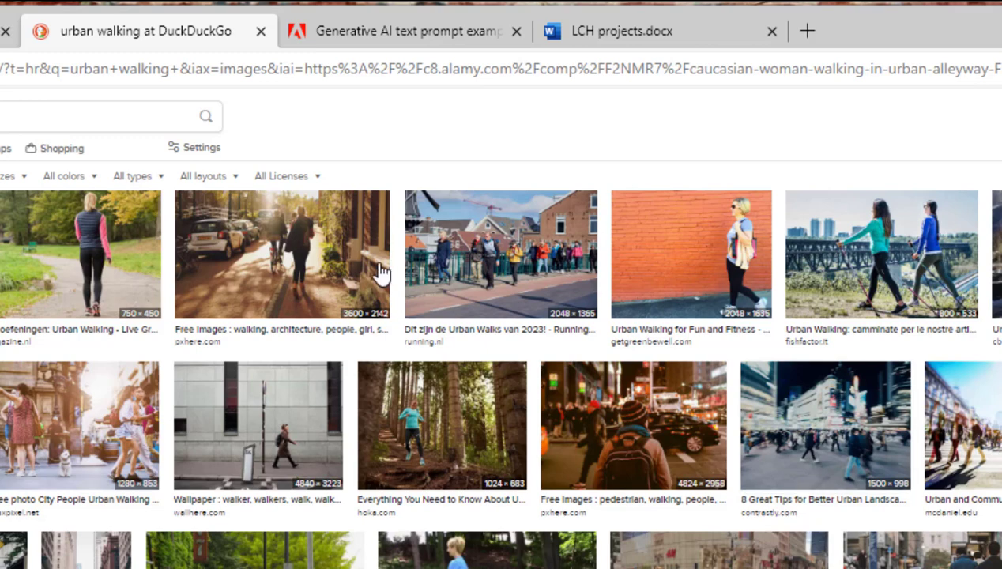
click(304, 187)
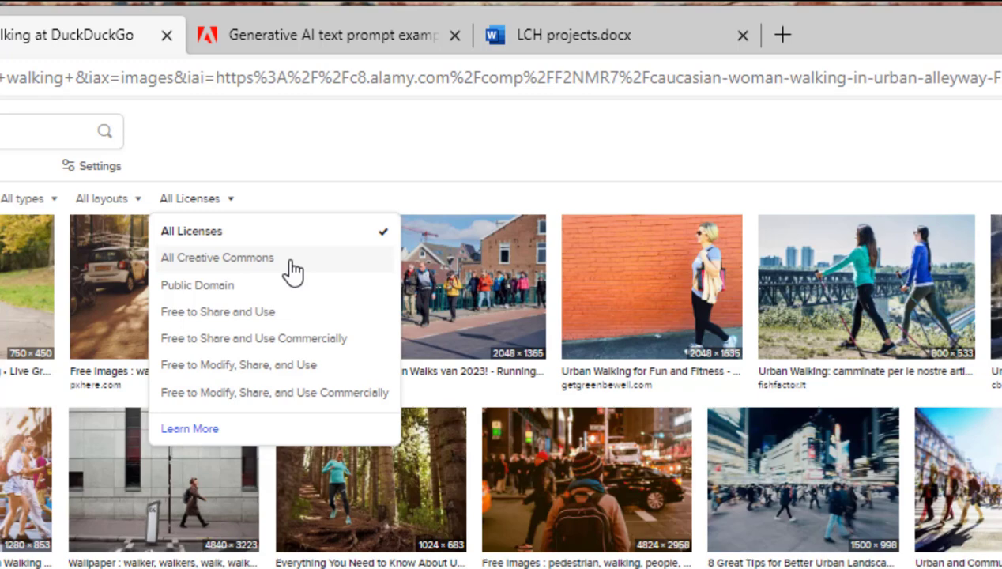
click(273, 314)
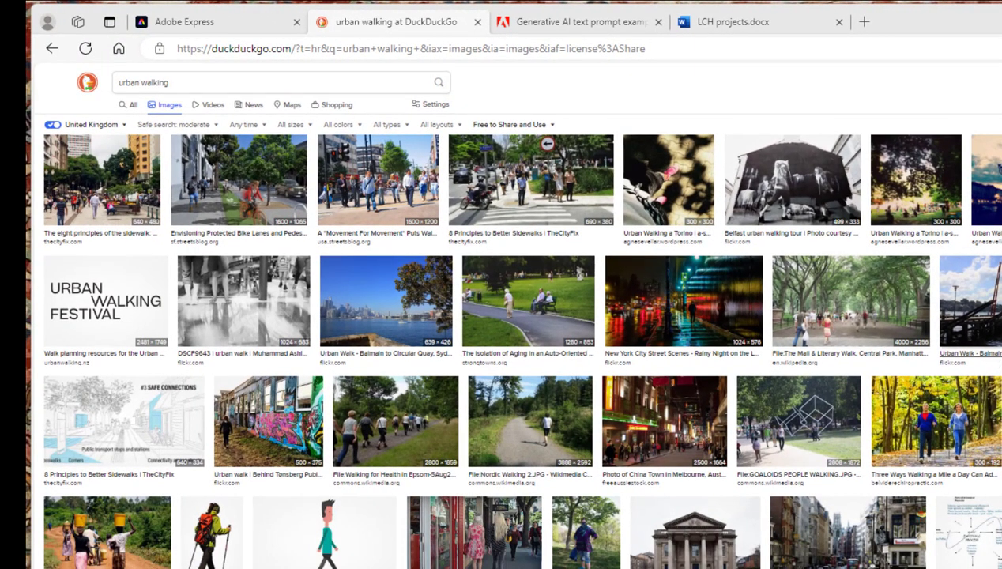
scroll(845, 371, down, 3)
scroll(845, 371, down, 1)
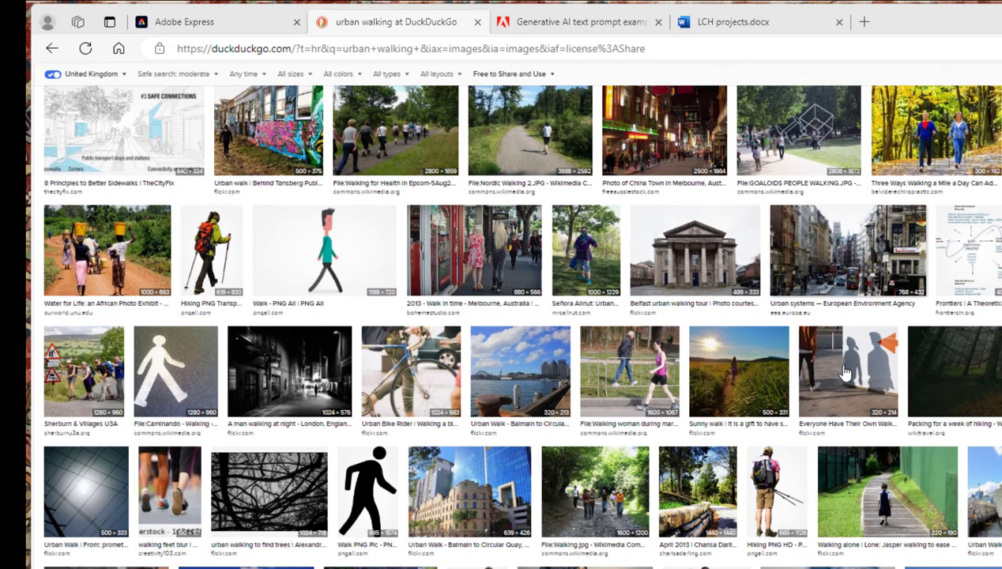
scroll(846, 371, up, 3)
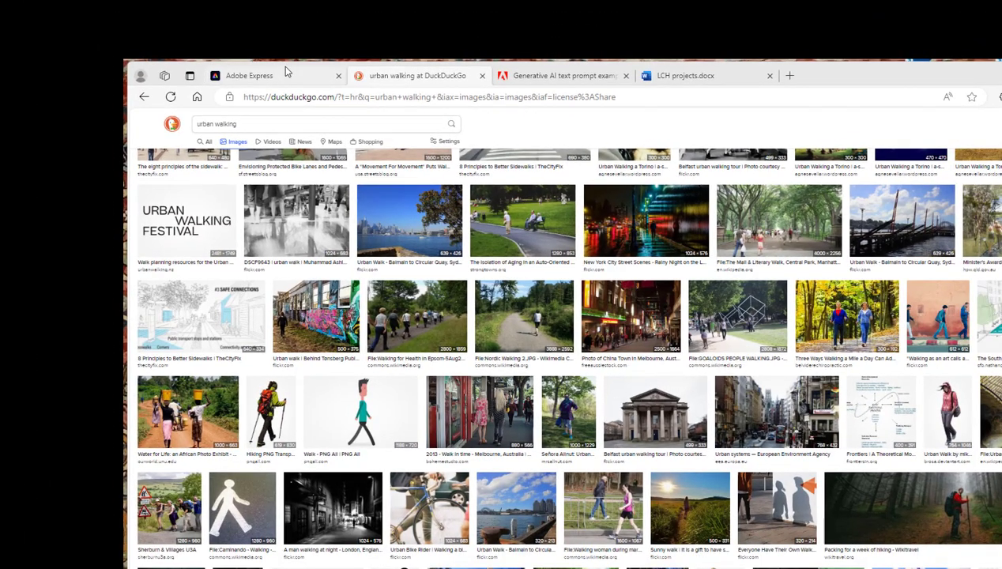
Switch to Adobe Express and start a new Poster design from the uploaded ecoshop.png image
click(285, 75)
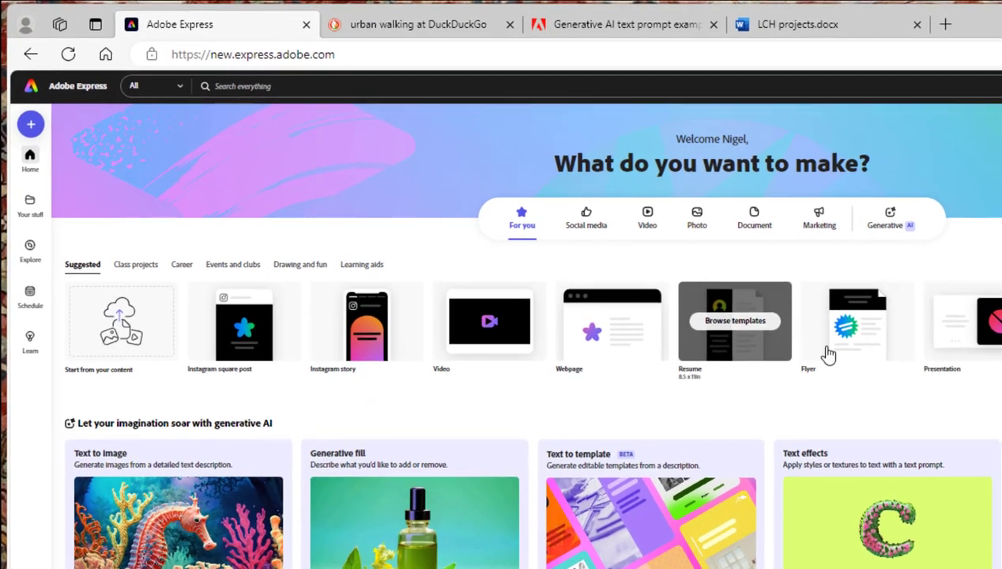
mouse_move(732, 312)
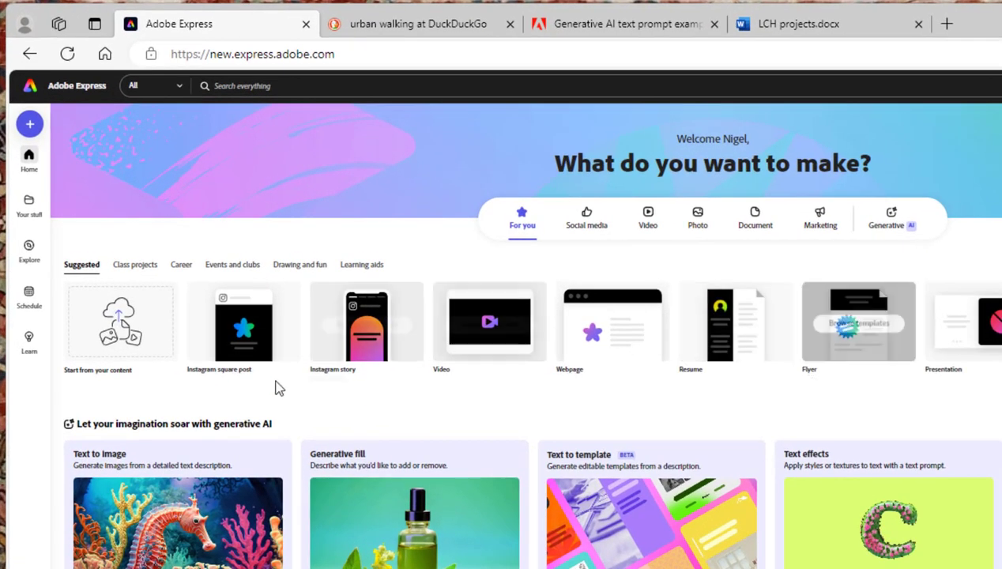
click(111, 338)
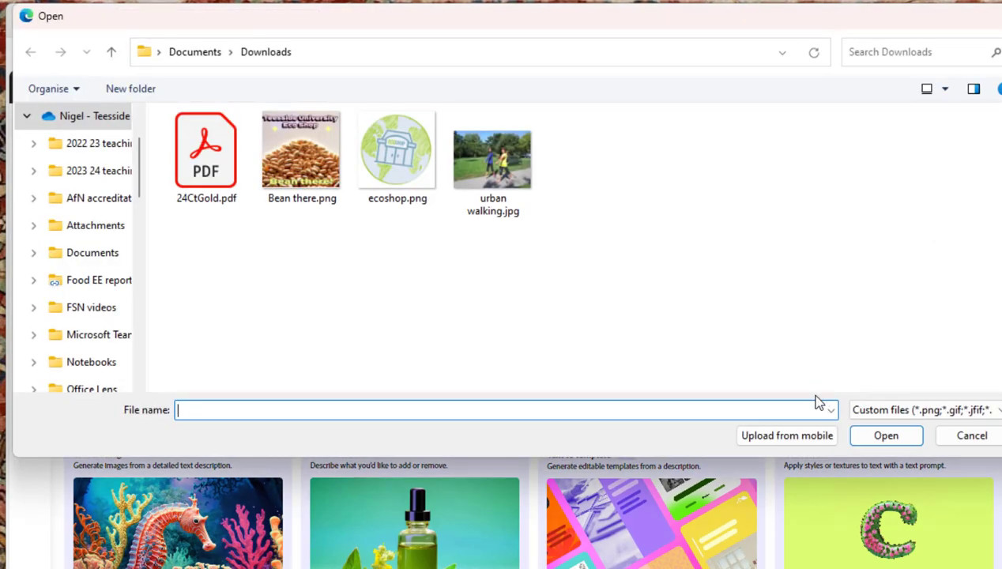
click(383, 174)
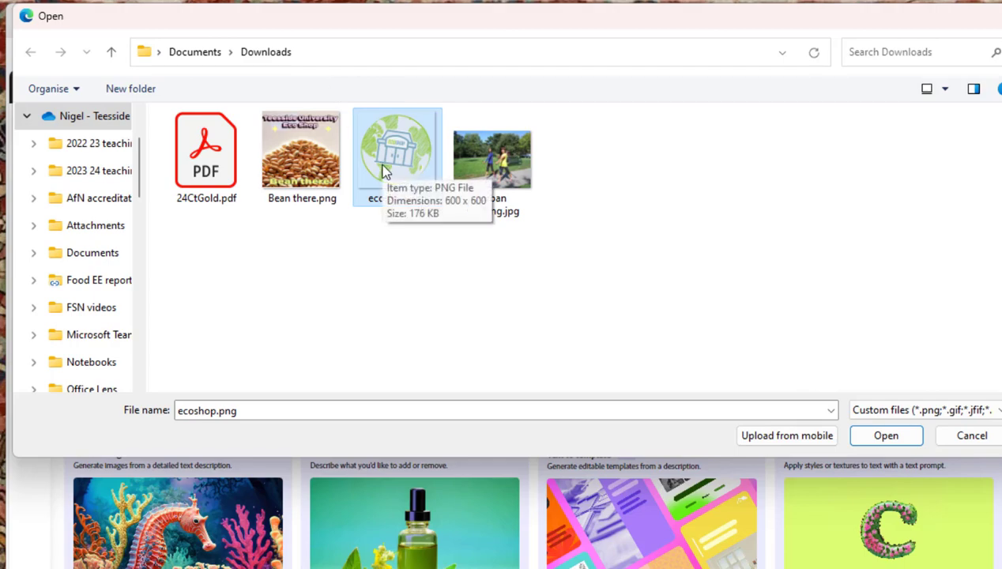
click(877, 440)
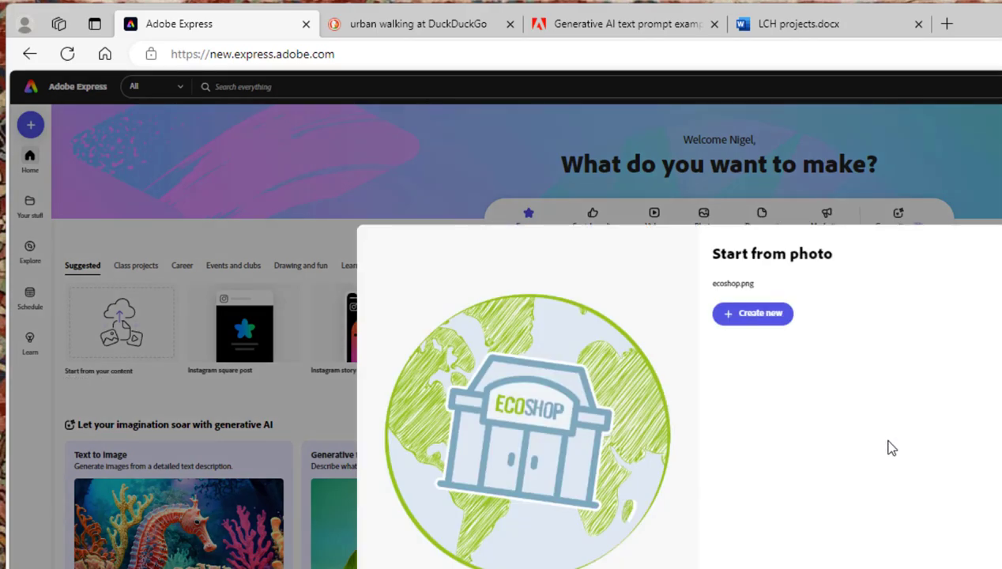
click(726, 324)
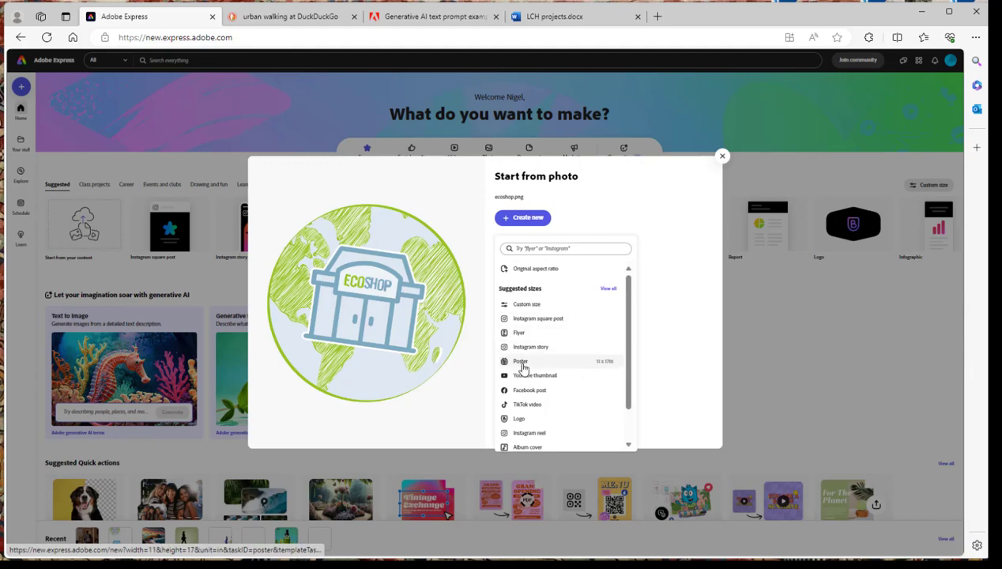
click(521, 362)
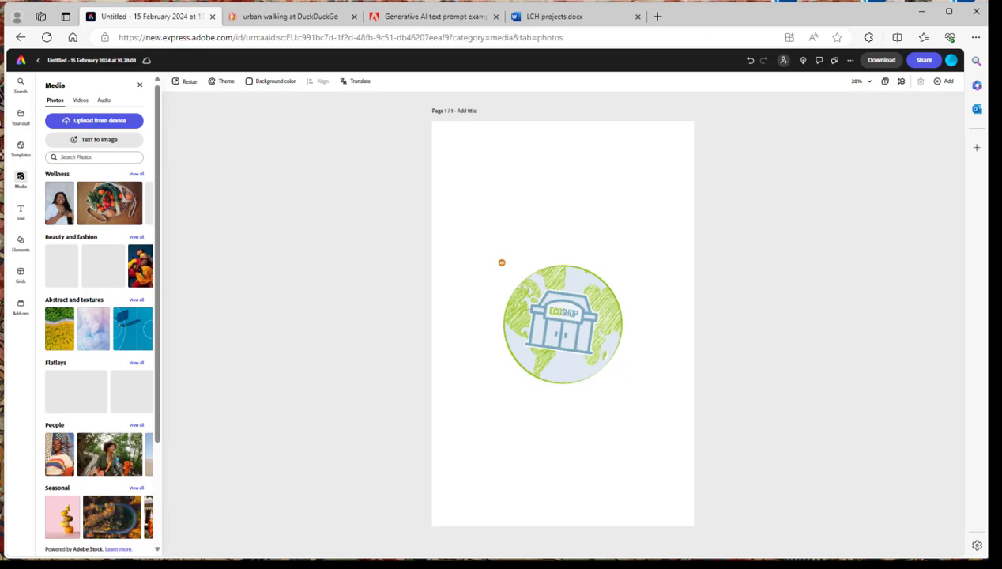
Move the ecoshop logo to the top-left corner of the poster page
drag(558, 332, 486, 187)
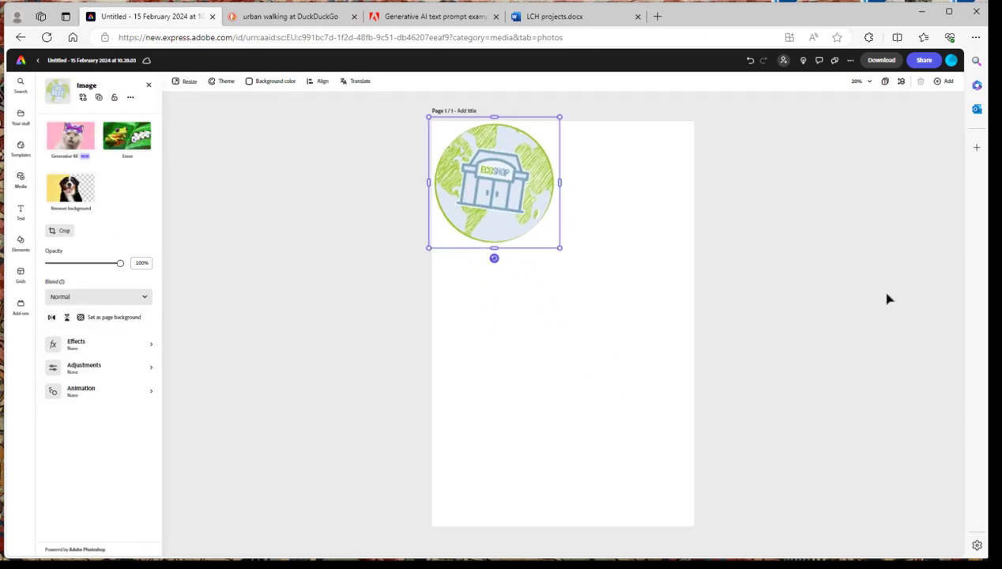
click(887, 298)
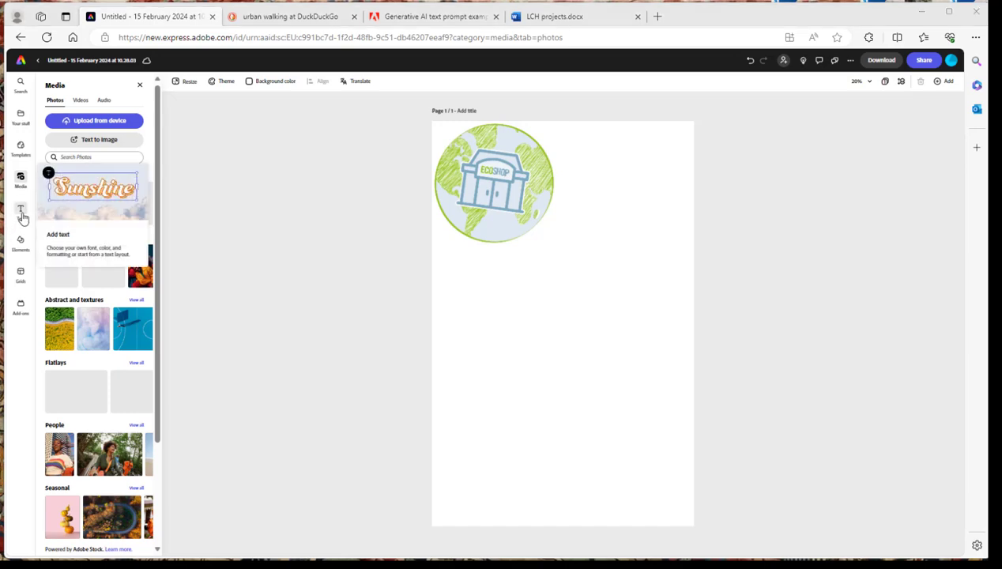
Add the New Post social text template to the page and position it below the logo
click(22, 214)
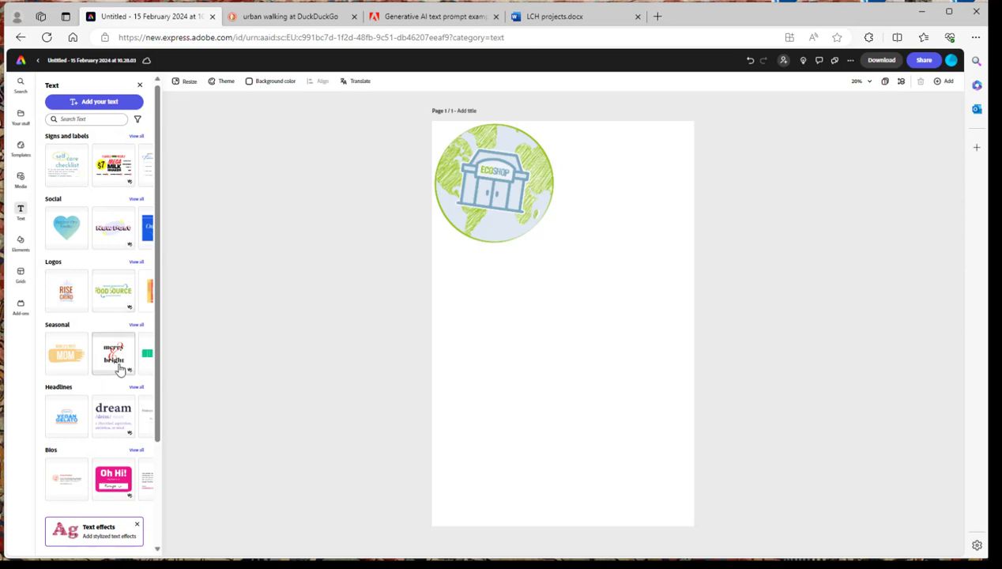
scroll(118, 369, down, 3)
scroll(119, 369, up, 3)
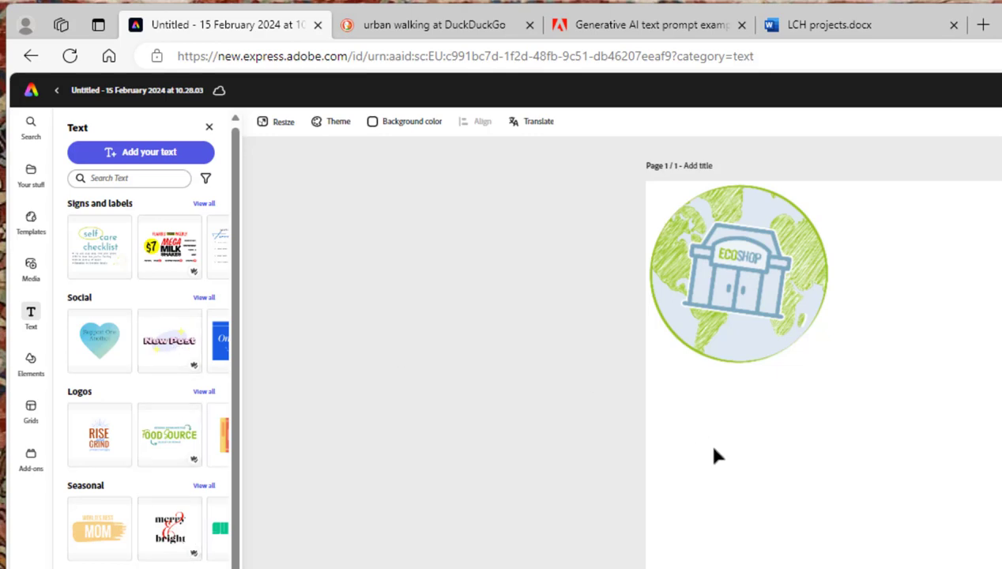
drag(815, 480, 749, 459)
drag(885, 527, 1000, 568)
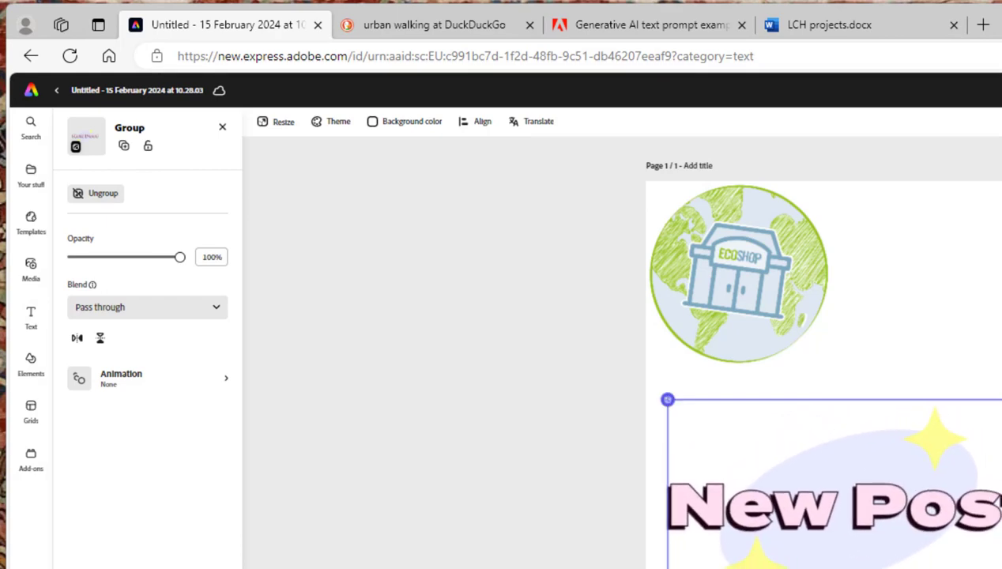
drag(584, 537, 566, 553)
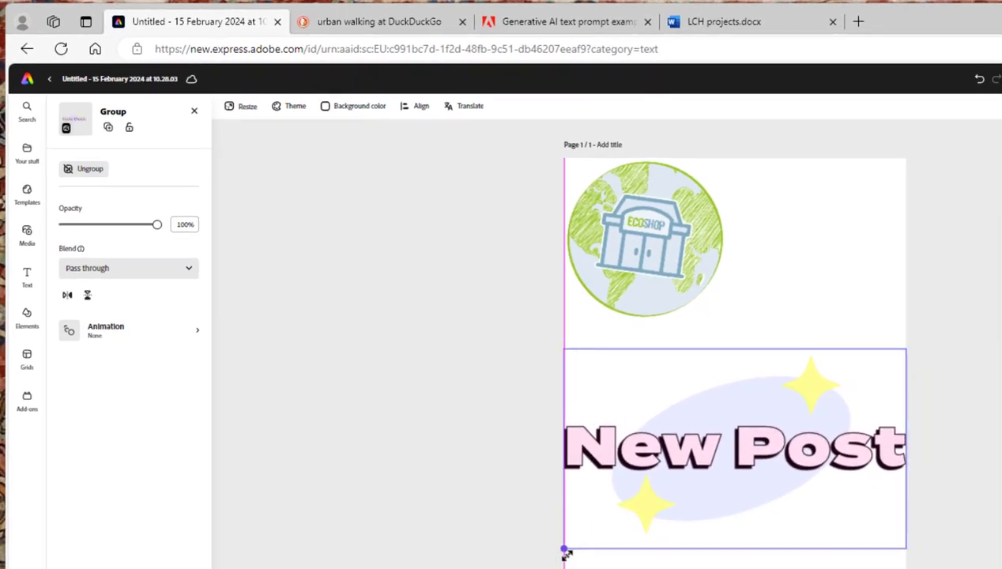
Change the template heading text to "Newer Post"
double_click(641, 443)
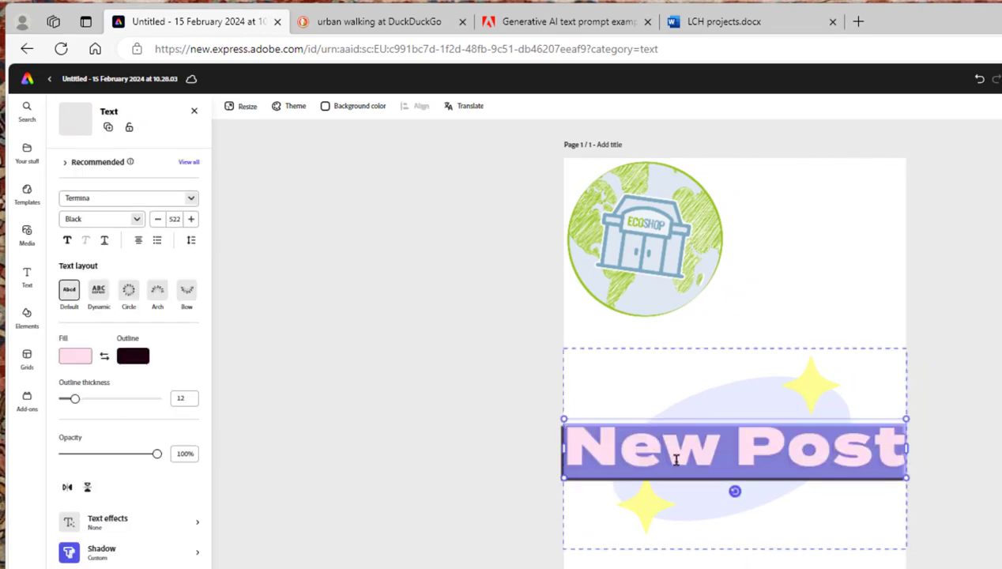
click(711, 455)
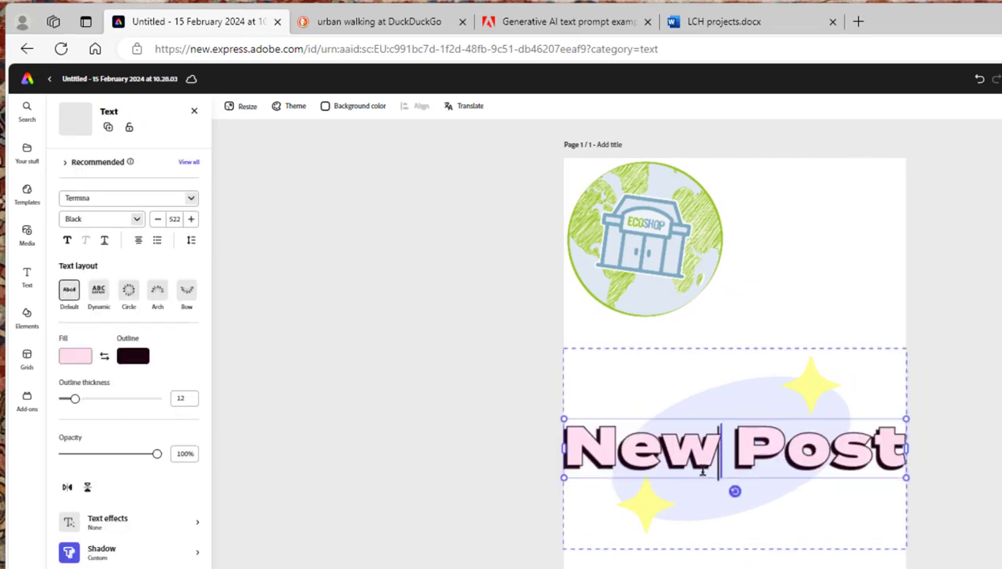
text(er)
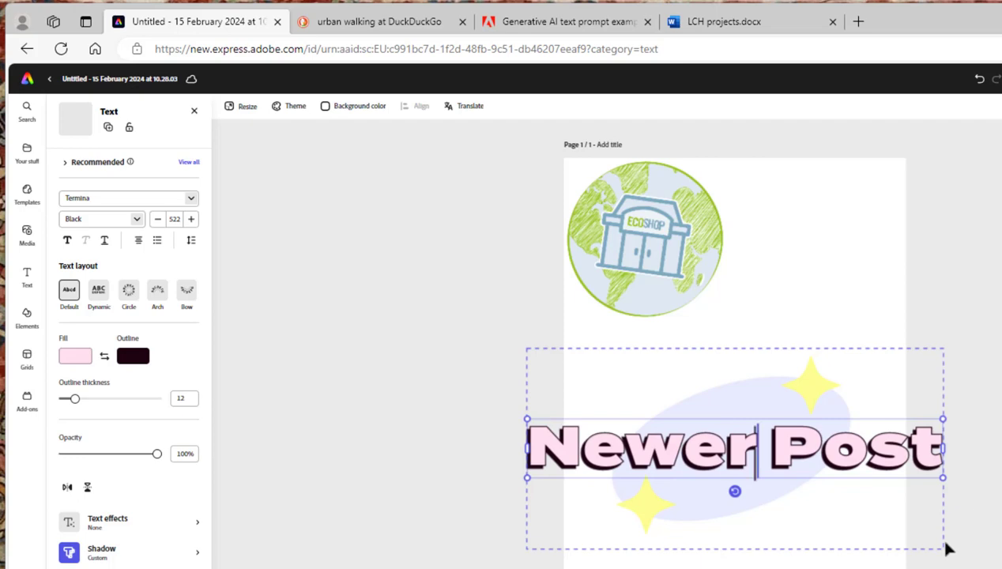
click(426, 387)
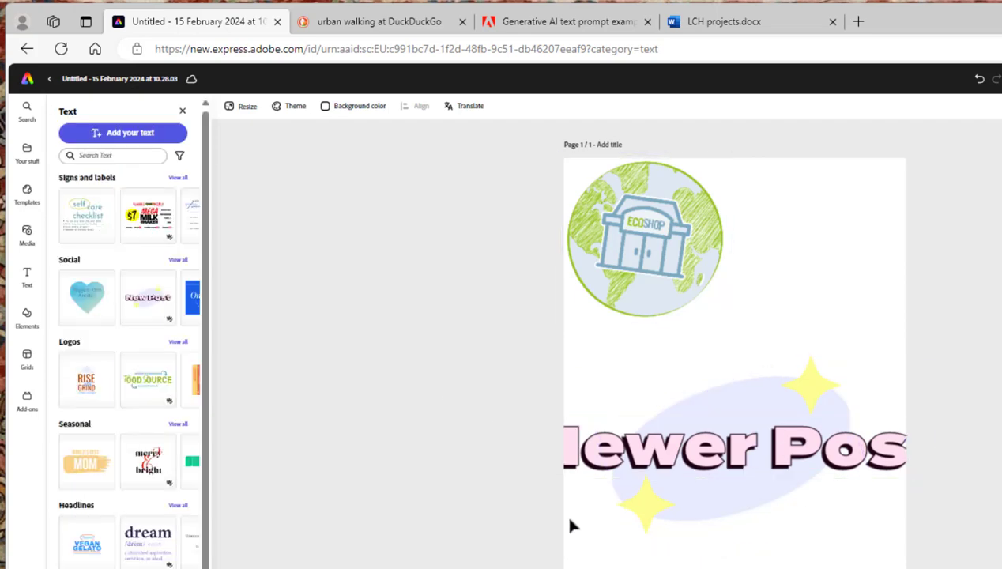
Resize the Newer Post group so it fits within the page width
click(605, 442)
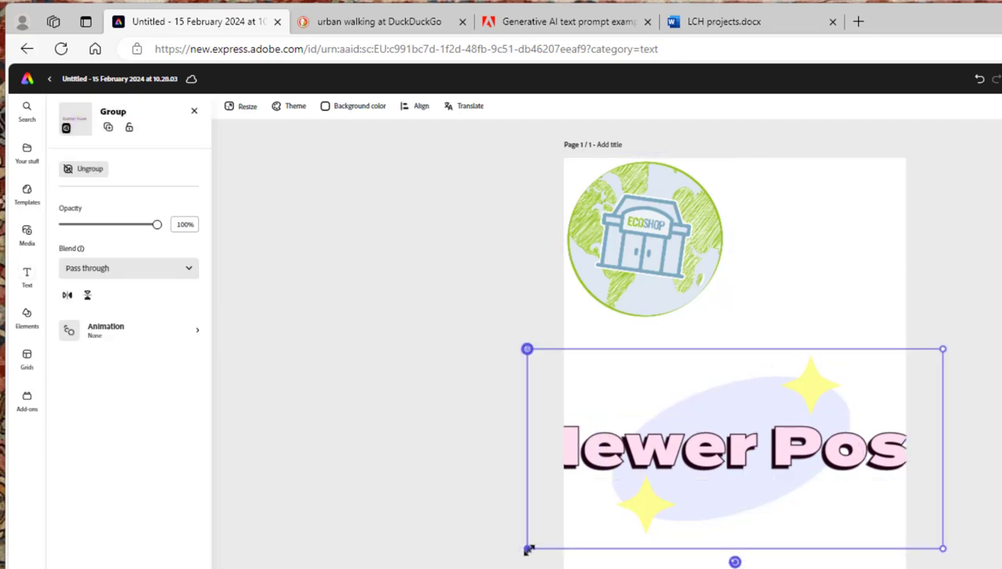
drag(528, 546, 562, 529)
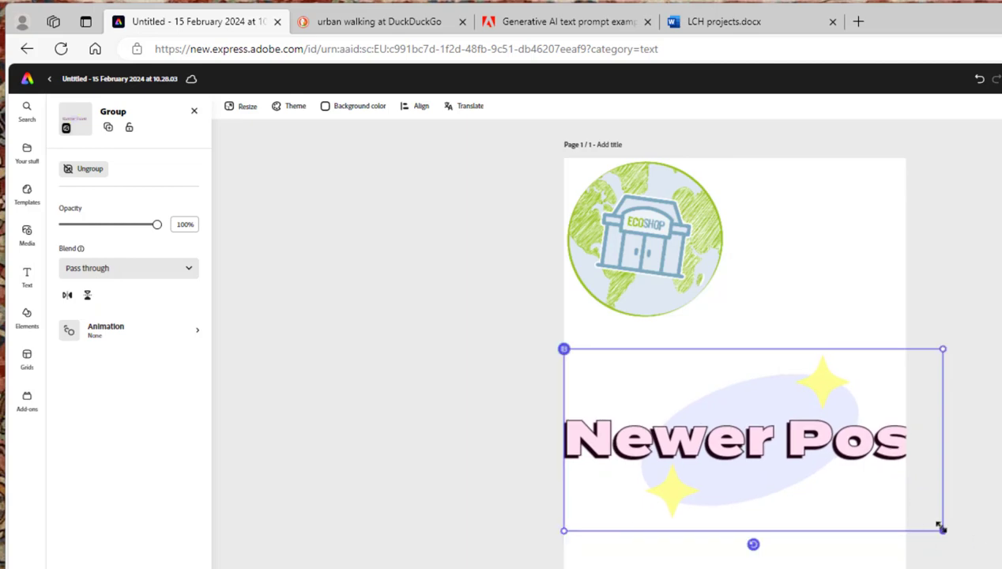
drag(940, 530, 907, 511)
click(667, 456)
drag(599, 426, 904, 431)
double_click(598, 433)
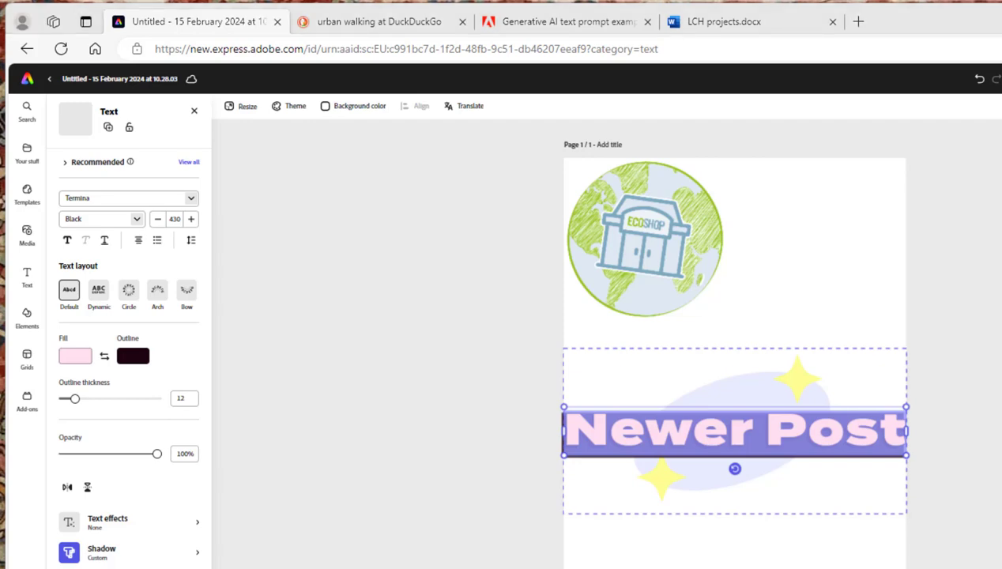
Duplicate and translate the page from English into Danish
click(463, 110)
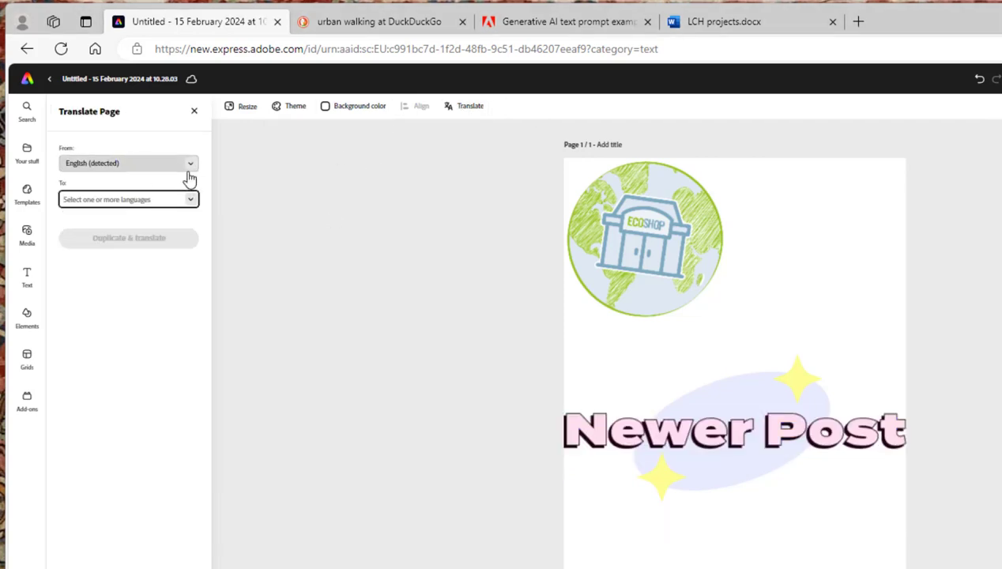
click(190, 199)
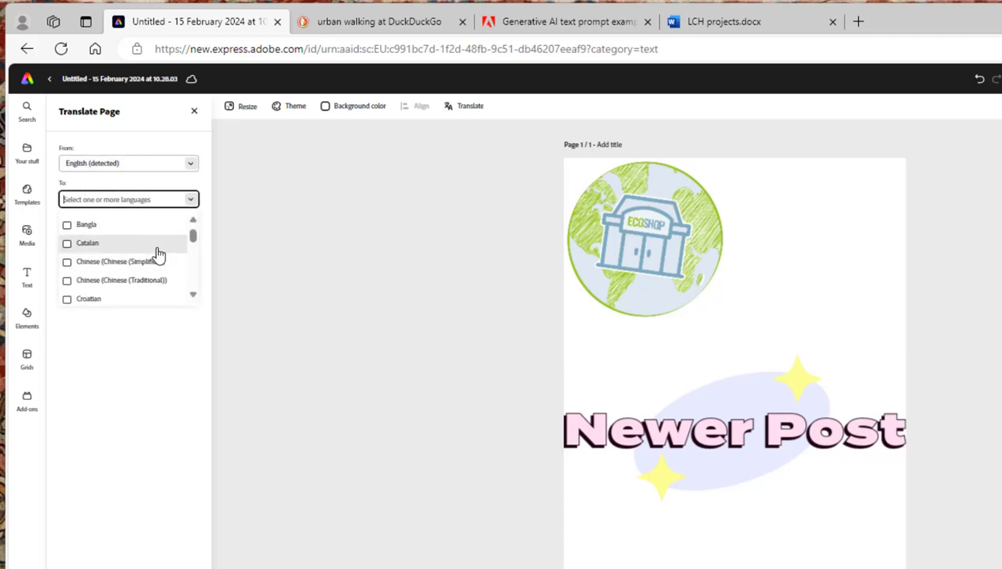
scroll(156, 252, down, 2)
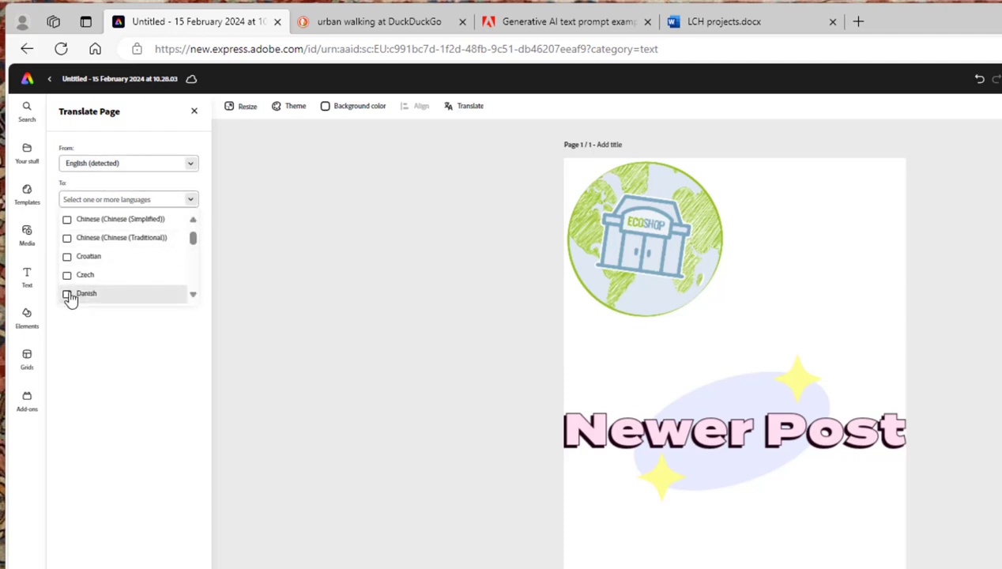
click(68, 294)
click(112, 375)
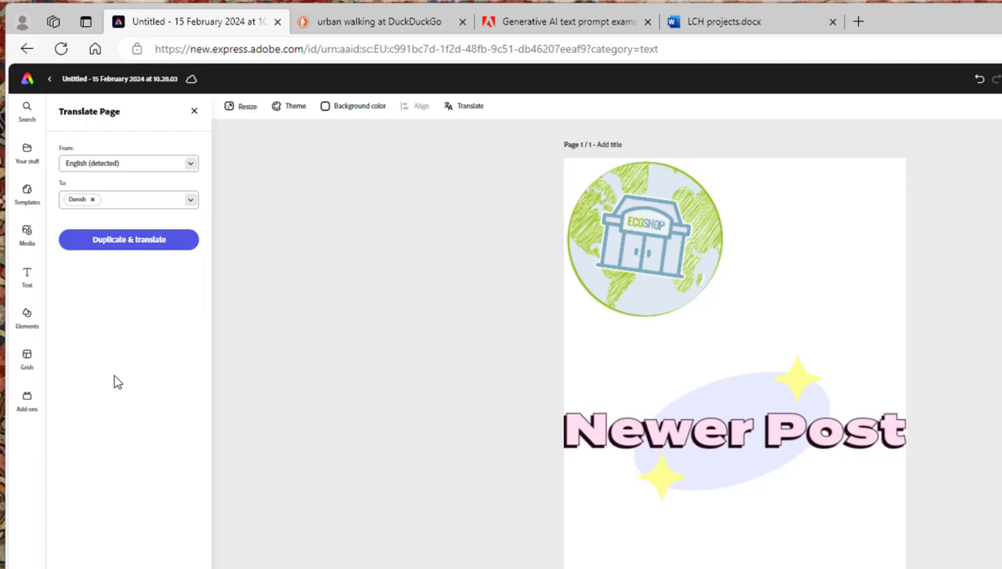
click(134, 245)
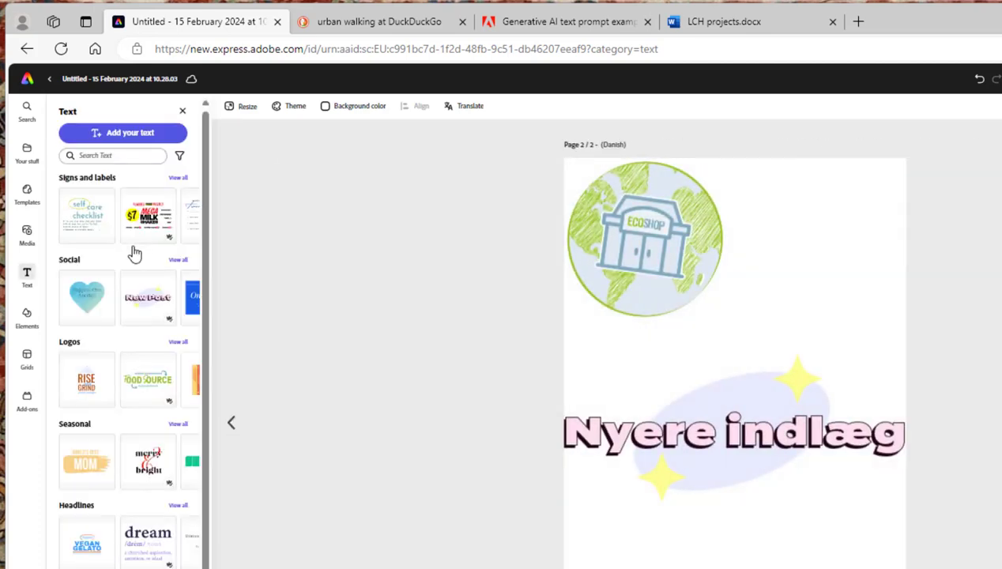
Compare the original and Danish pages and enlarge the logo on the Danish page slightly
click(231, 424)
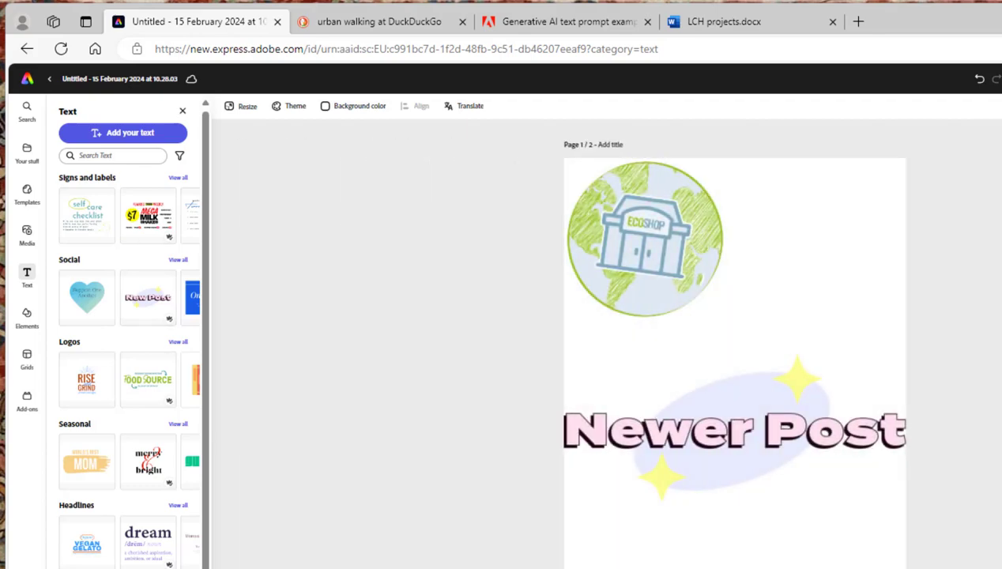
key(Page_Down)
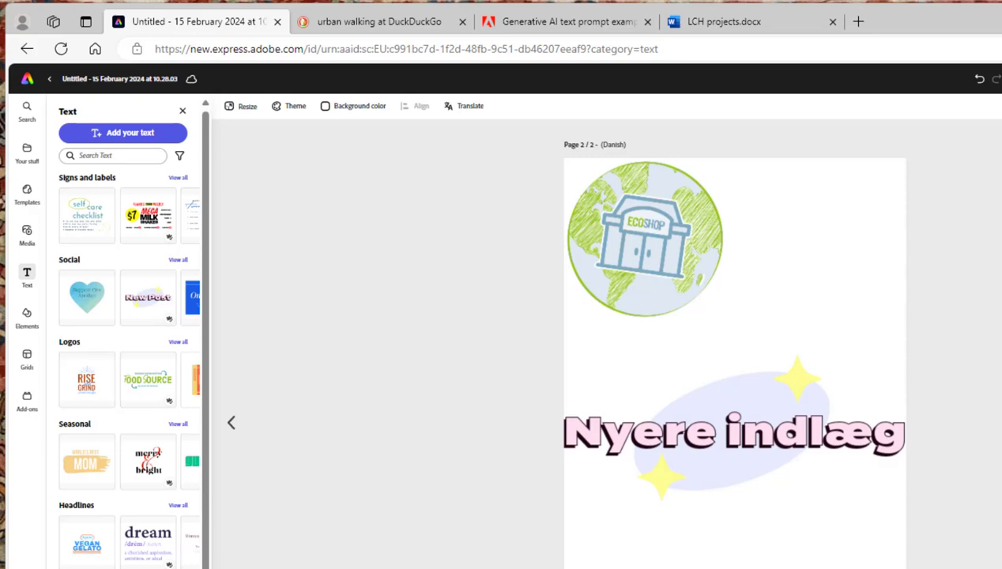
click(663, 267)
drag(731, 323, 760, 353)
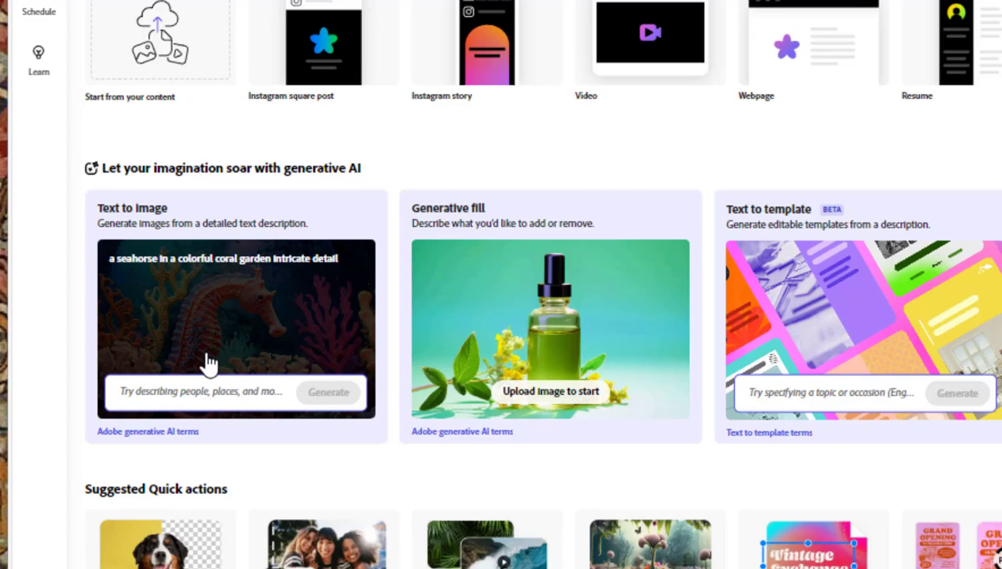
Open Text to image with the sample seahorse prompt, then switch to the text prompt examples help page
click(207, 362)
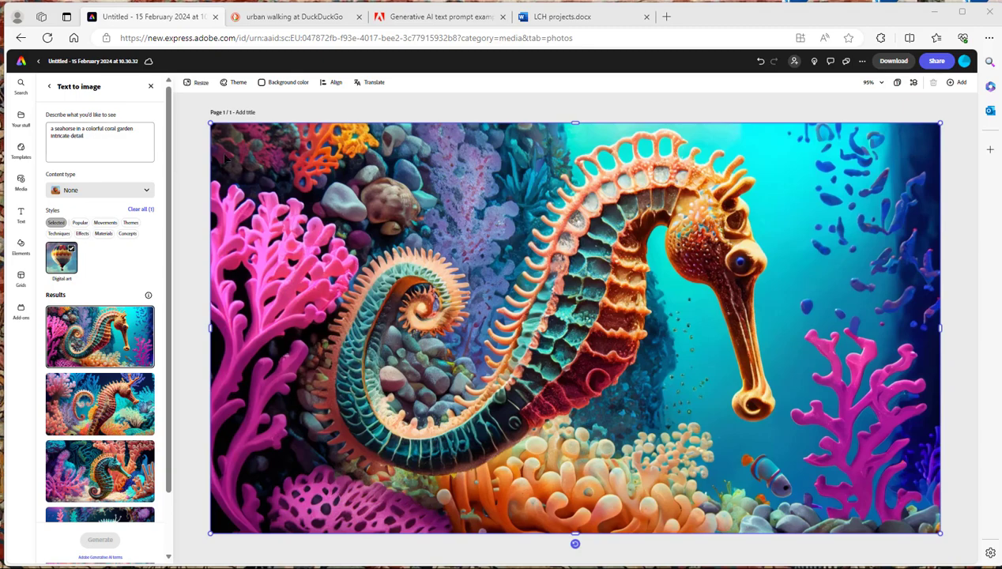
click(452, 17)
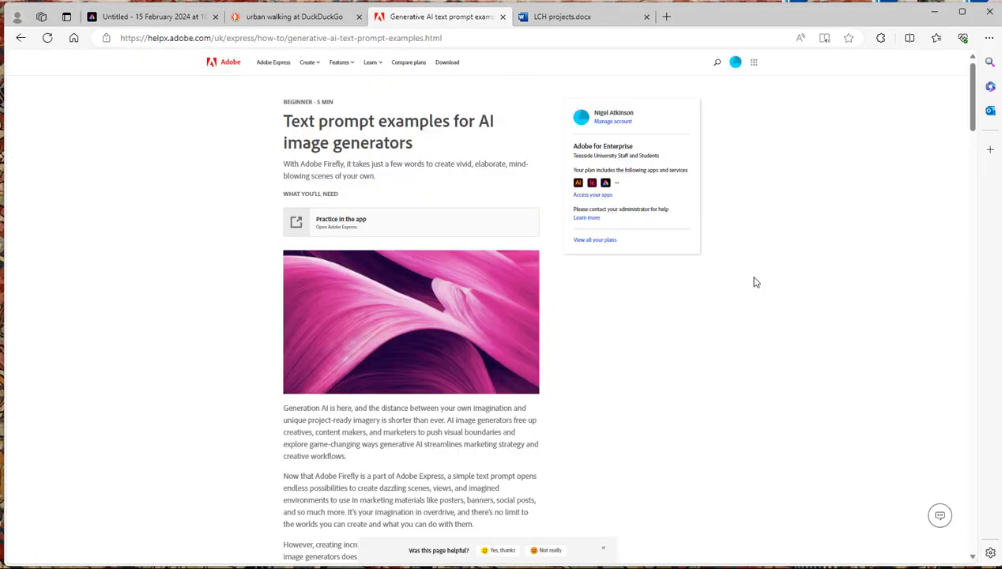
Scroll through the text prompt examples page and copy the vintage red convertible prompt
scroll(754, 282, down, 10)
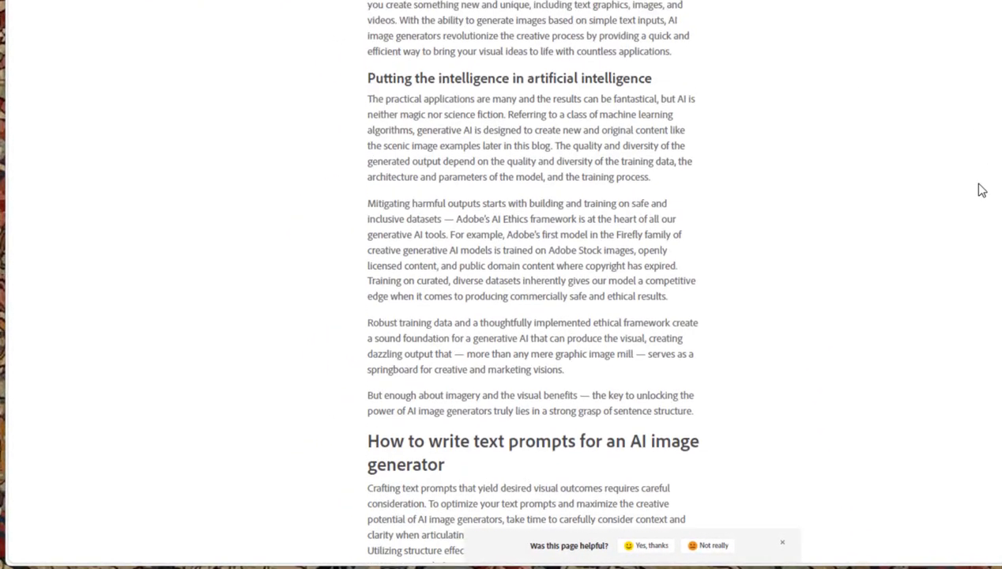
scroll(981, 191, down, 1)
scroll(981, 190, down, 4)
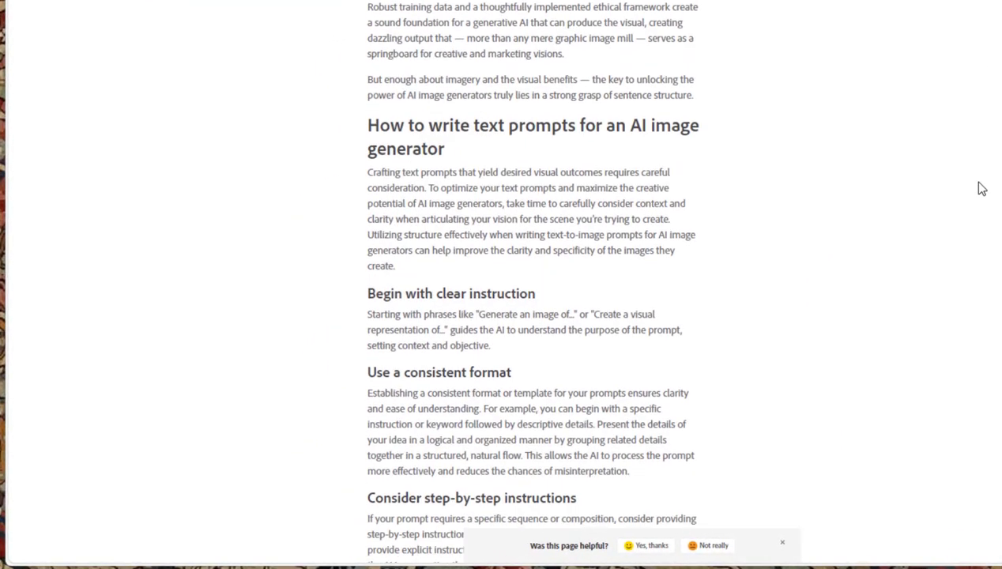
scroll(981, 189, down, 3)
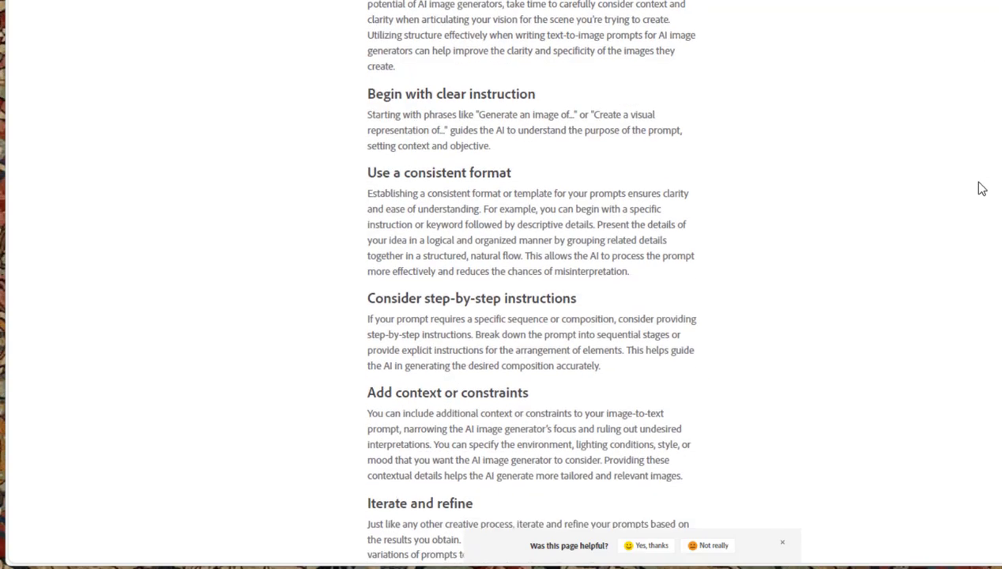
scroll(981, 189, down, 10)
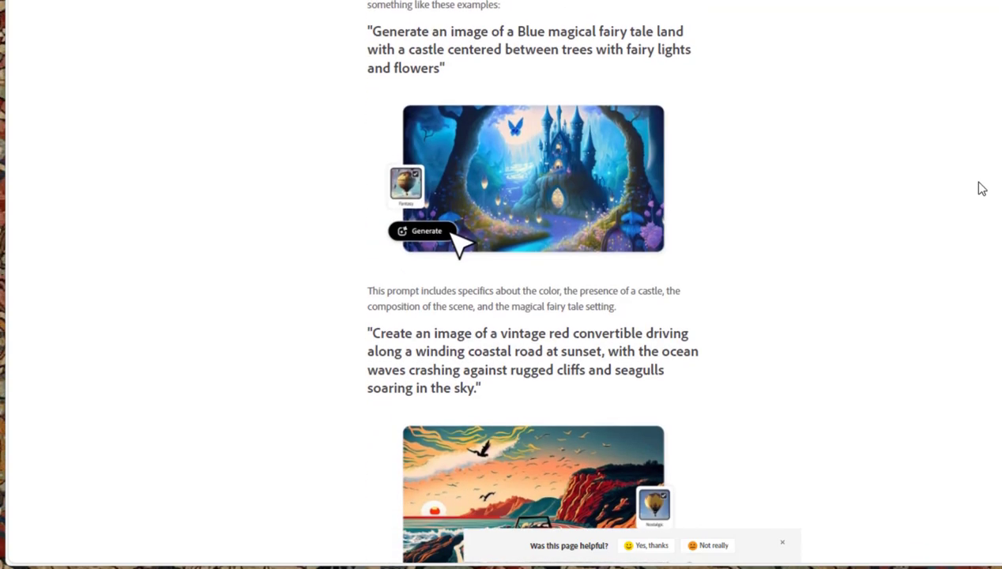
scroll(981, 189, down, 4)
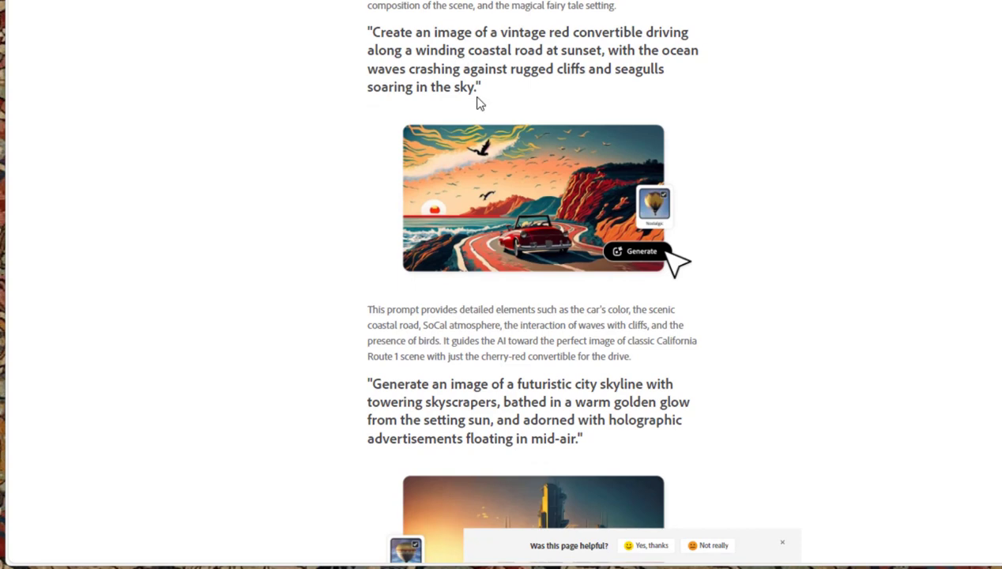
drag(476, 88, 374, 49)
key(ctrl+c)
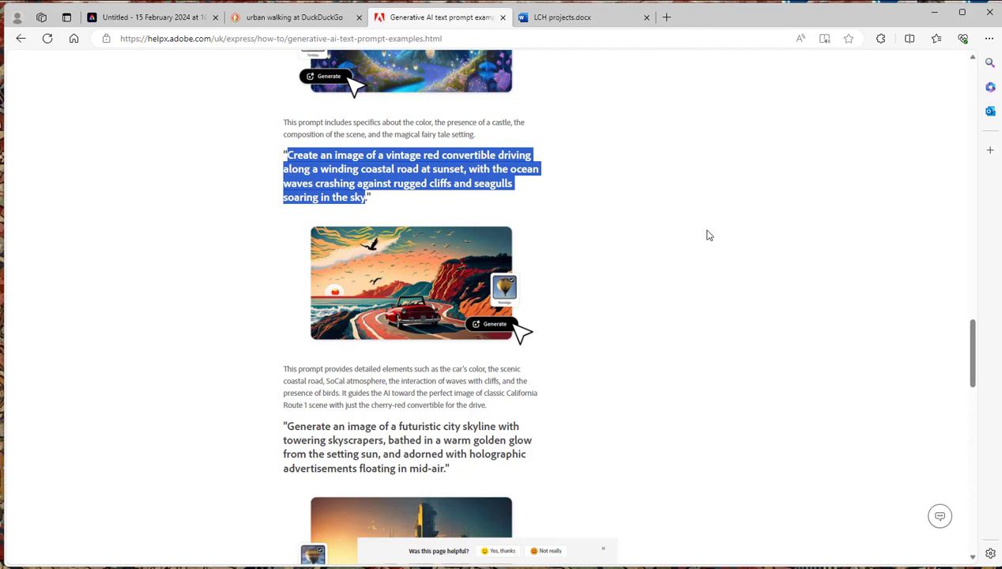
Replace the Text to image prompt with the copied red convertible prompt and generate images
click(173, 22)
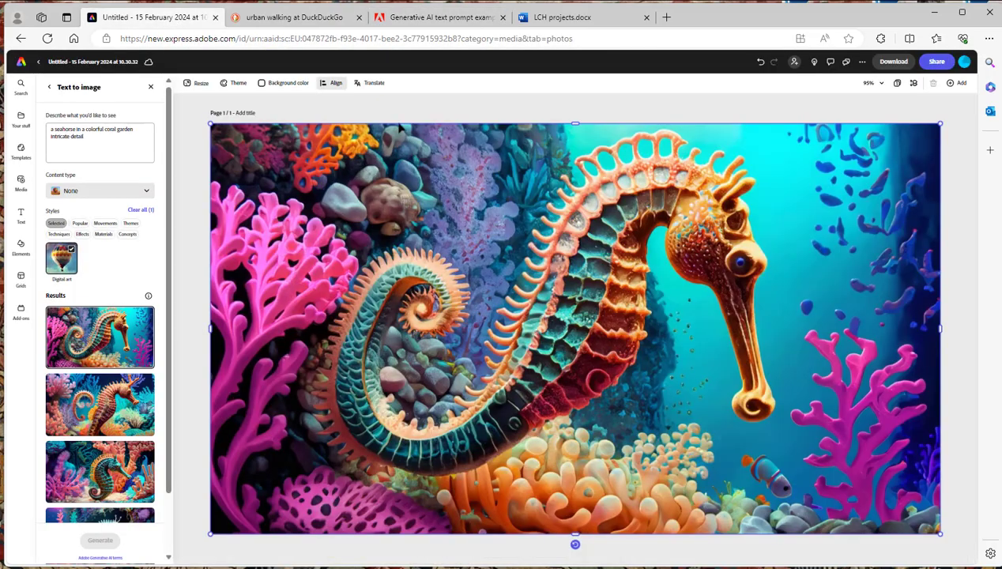
drag(102, 134, 52, 130)
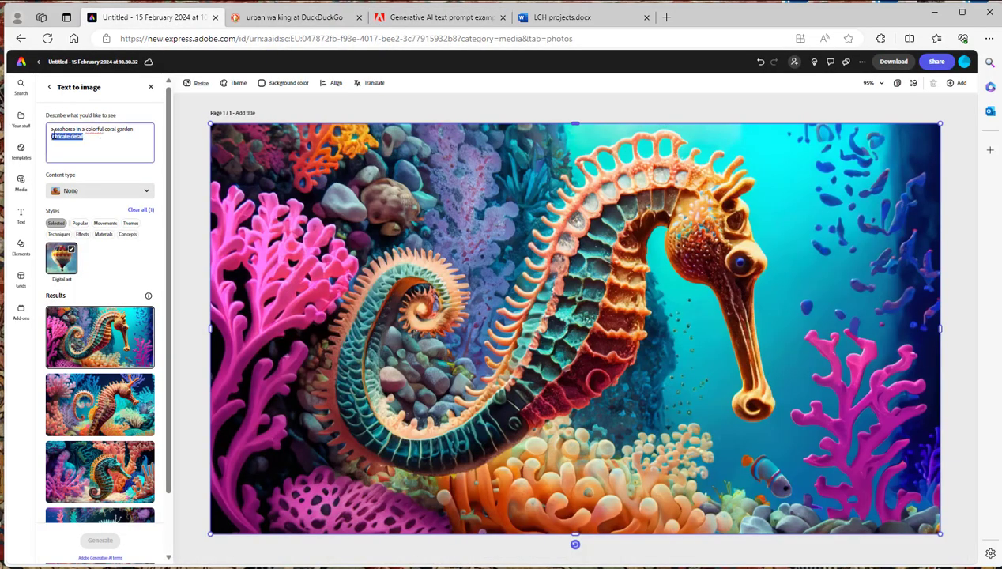
click(95, 137)
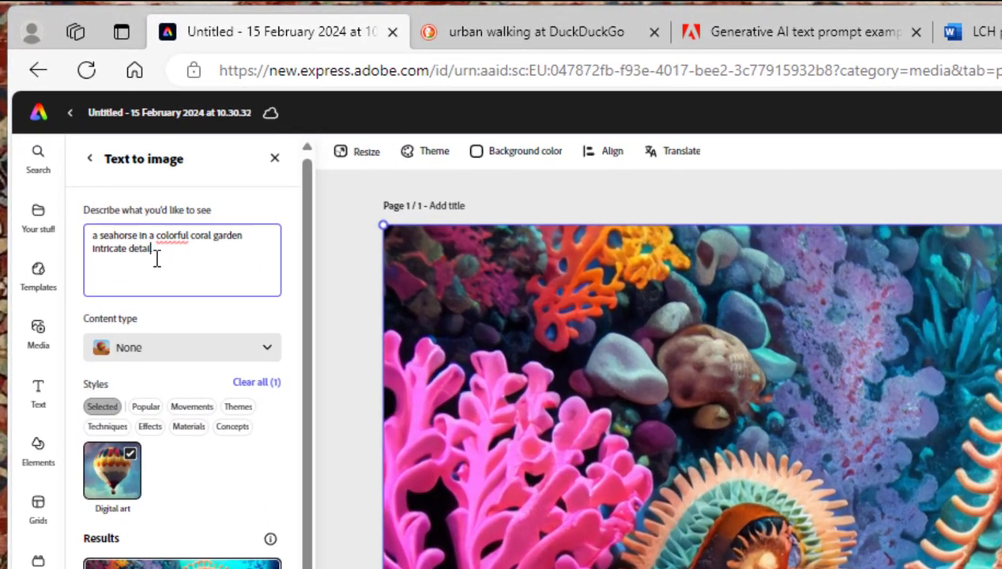
drag(137, 225, 83, 213)
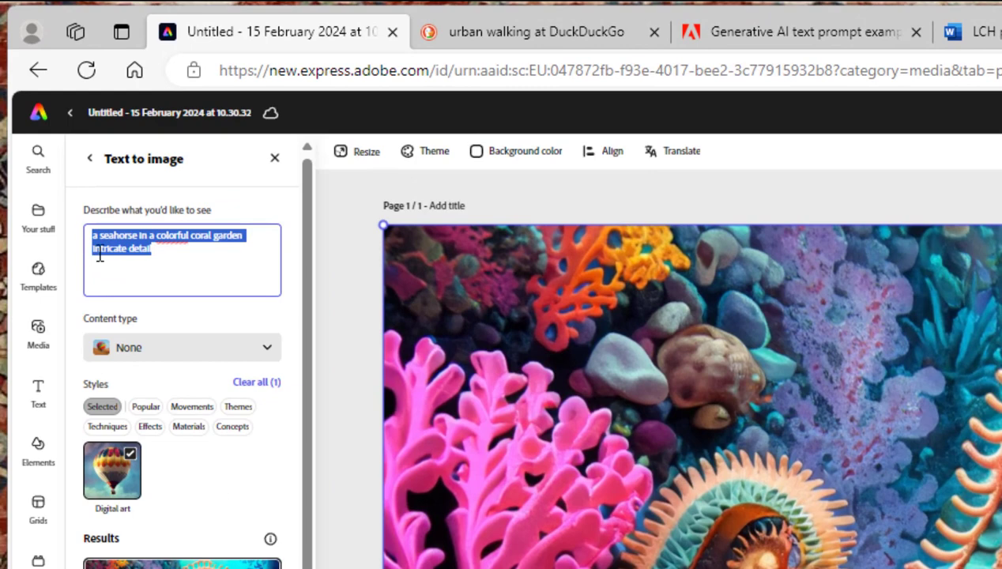
key(ctrl+v)
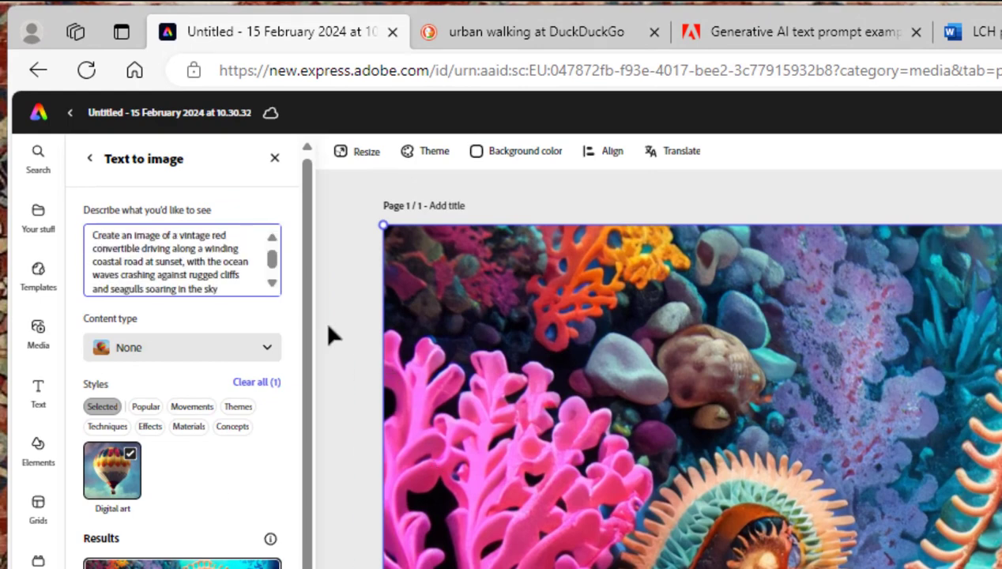
key(Return)
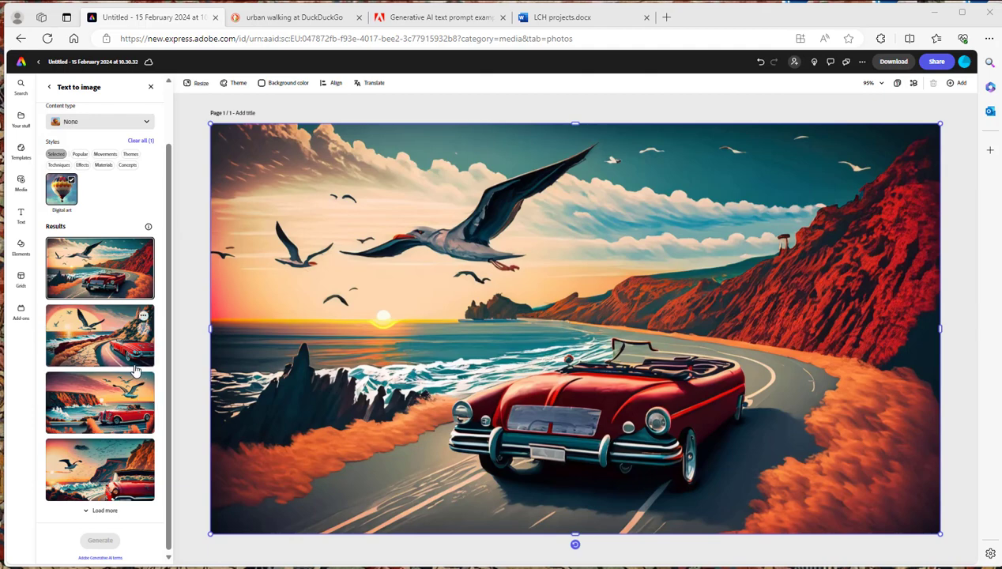
Deselect the Digital art style and set the content type to Photo to regenerate the images
click(68, 212)
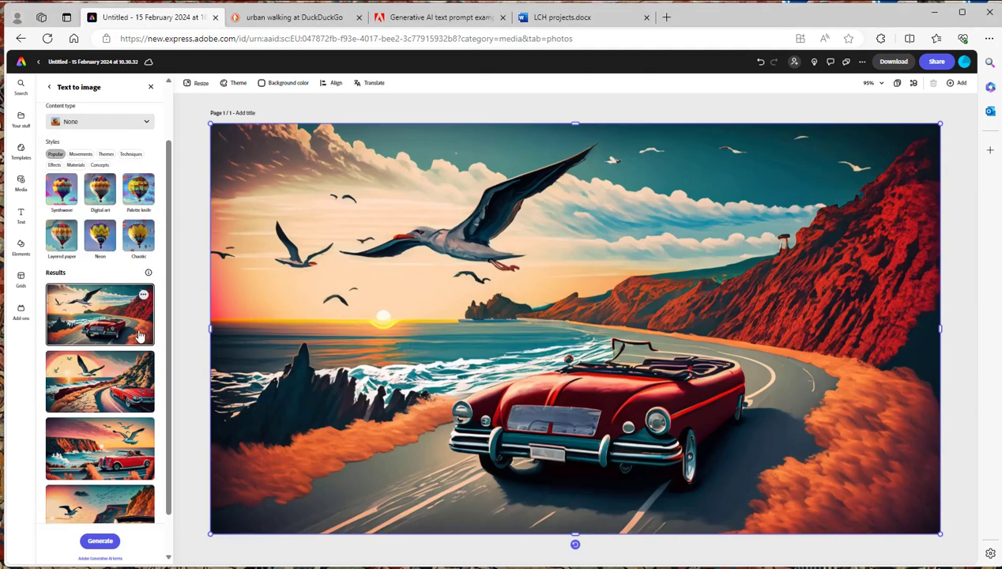
click(101, 238)
click(103, 241)
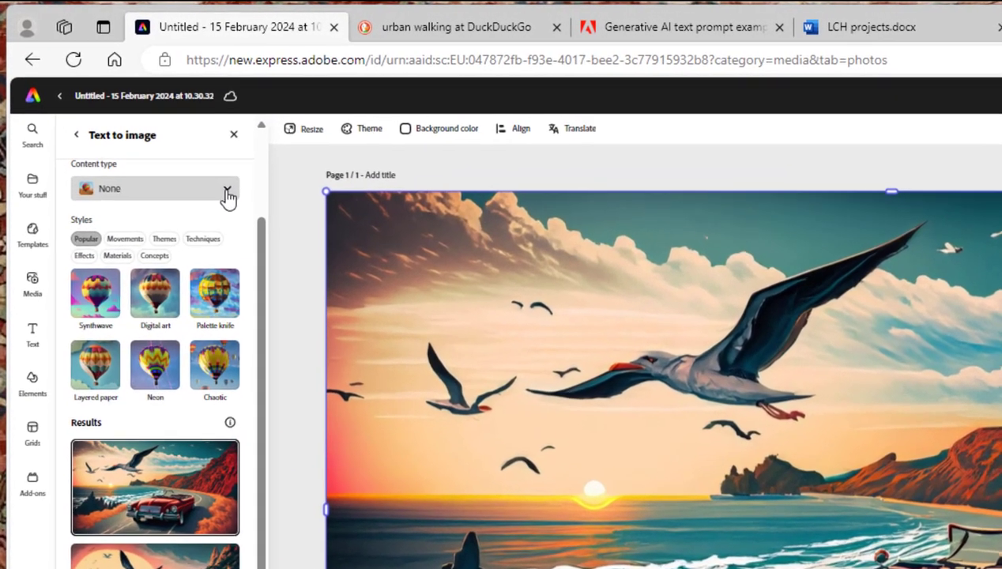
click(227, 194)
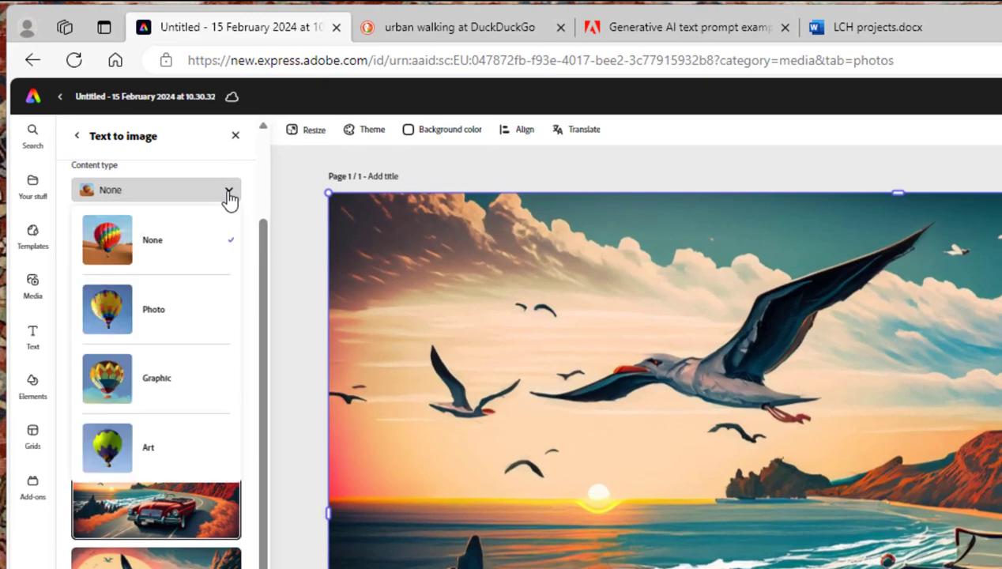
click(107, 325)
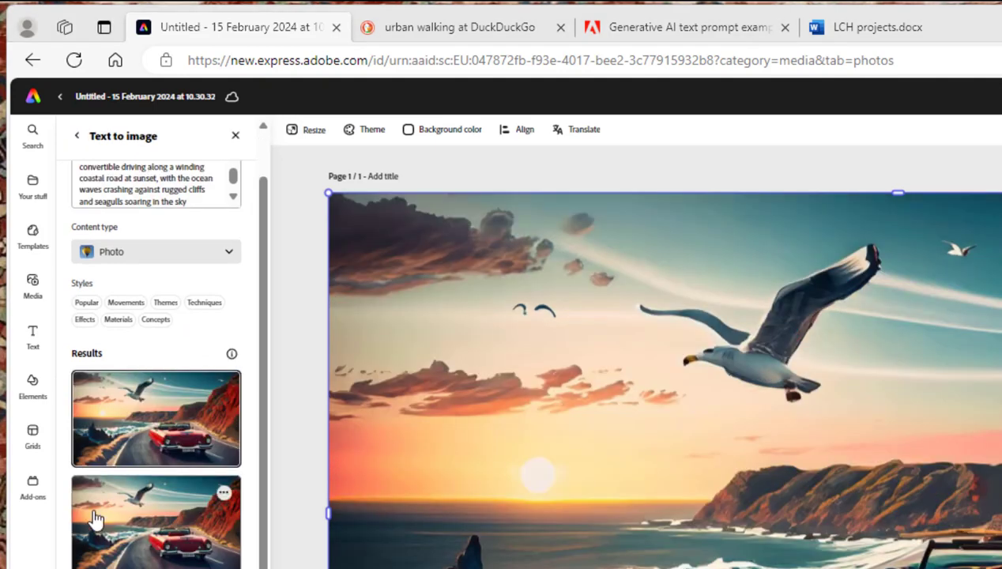
Preview the first two Photo results on the canvas
click(93, 517)
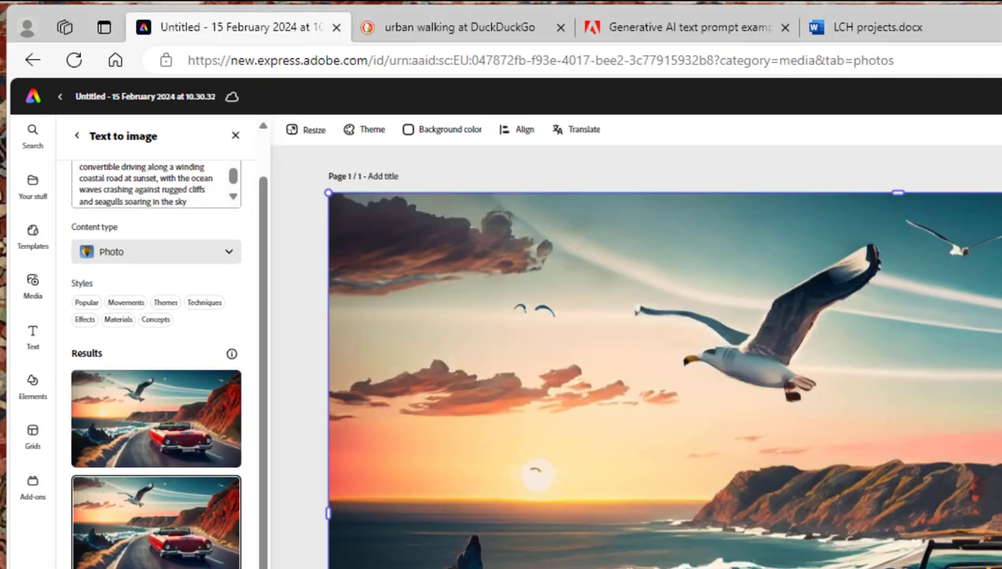
click(93, 568)
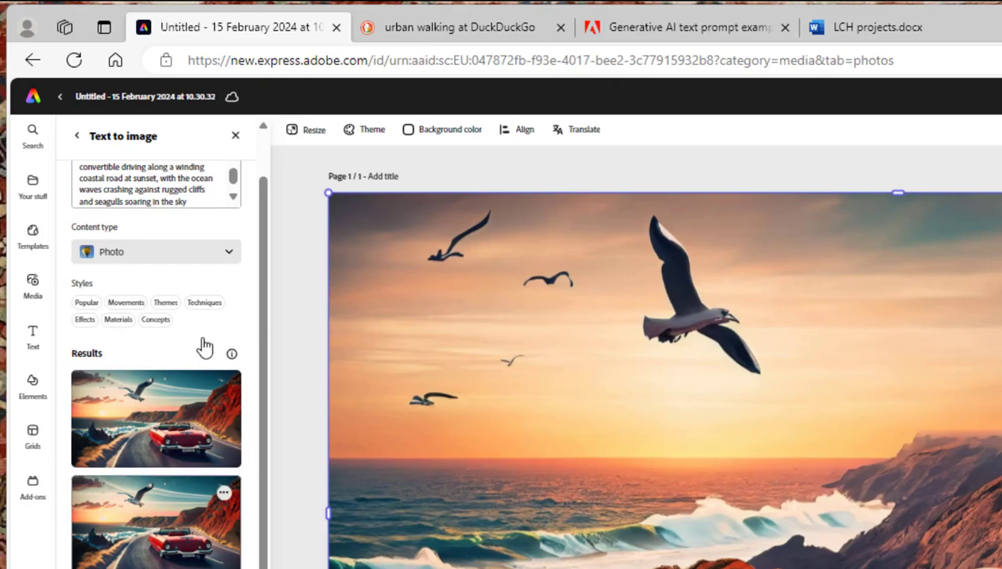
click(236, 174)
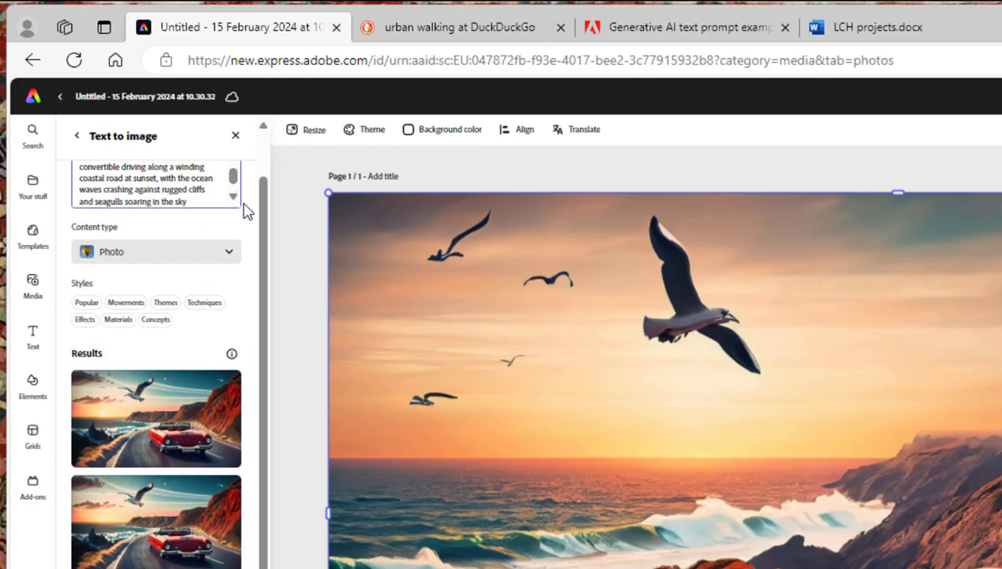
scroll(296, 233, up, 2)
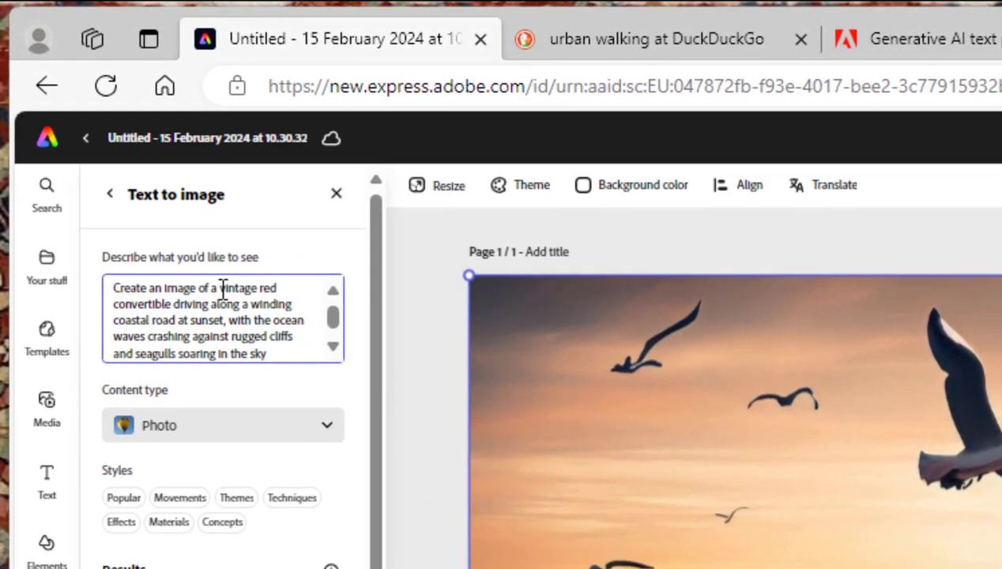
Delete "vintage red convertible driving along a" from the prompt and generate new images
click(219, 288)
drag(219, 288, 253, 300)
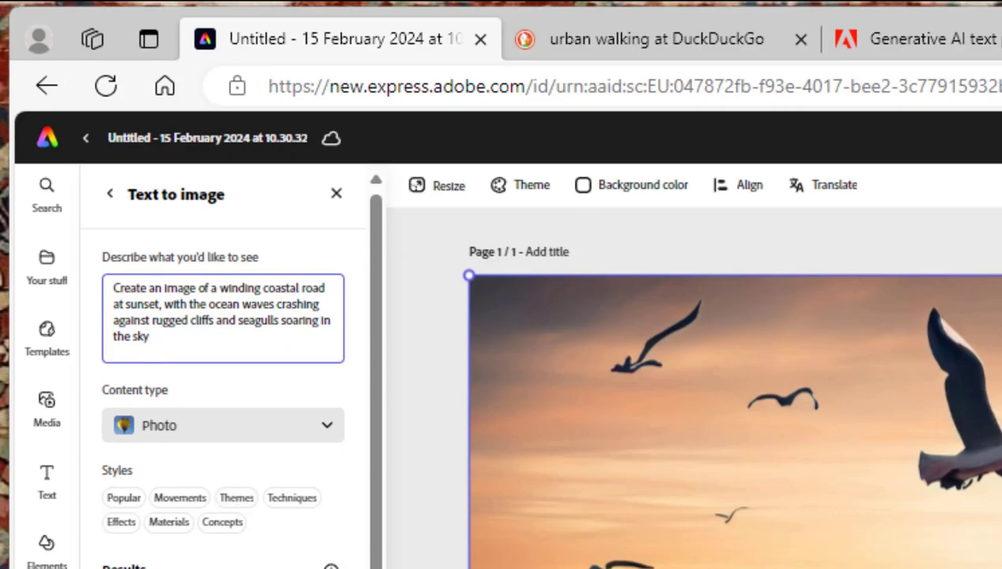
key(Return)
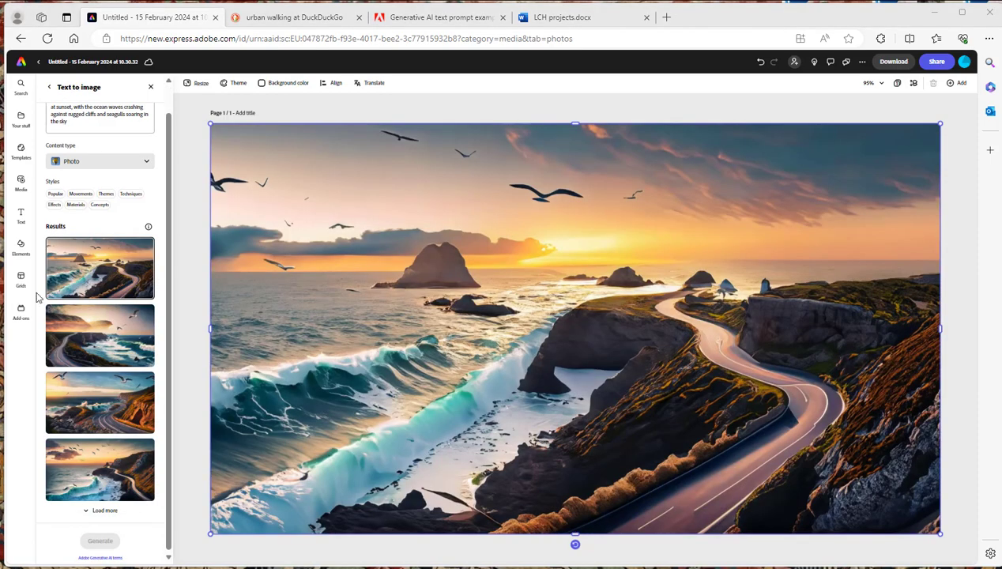
Preview the coastal road results and load more of them
click(96, 363)
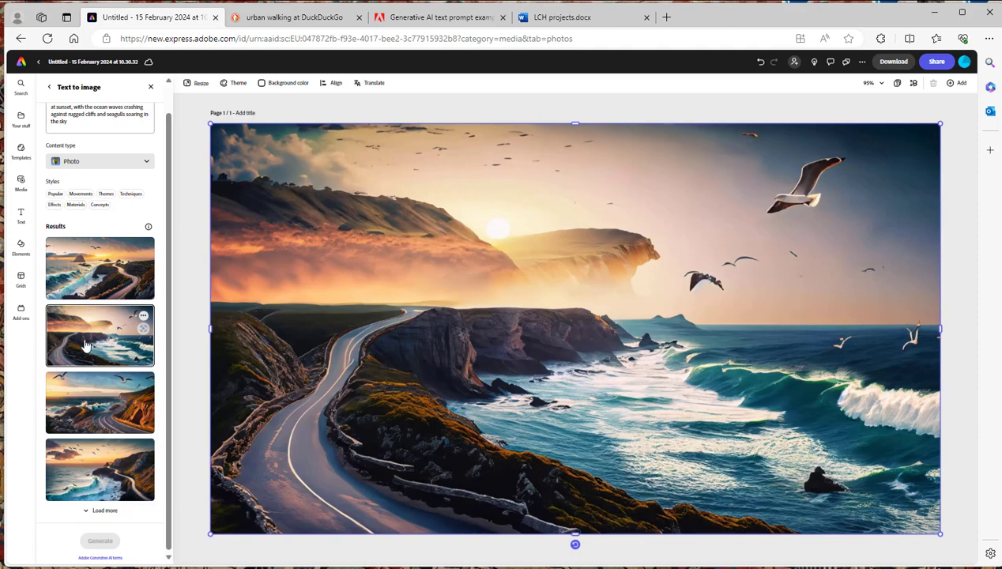
click(88, 513)
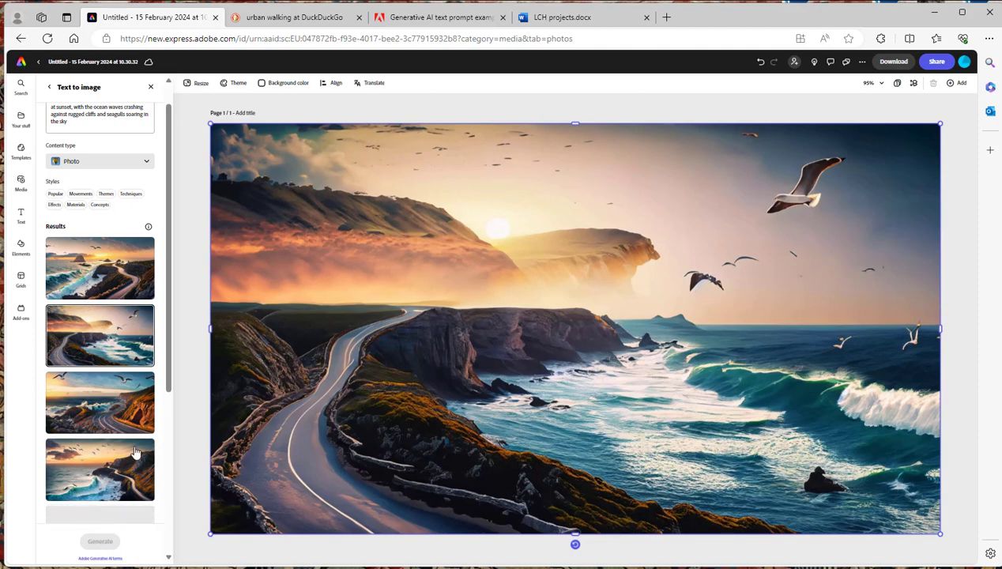
mouse_move(131, 448)
scroll(99, 332, down, 2)
click(102, 335)
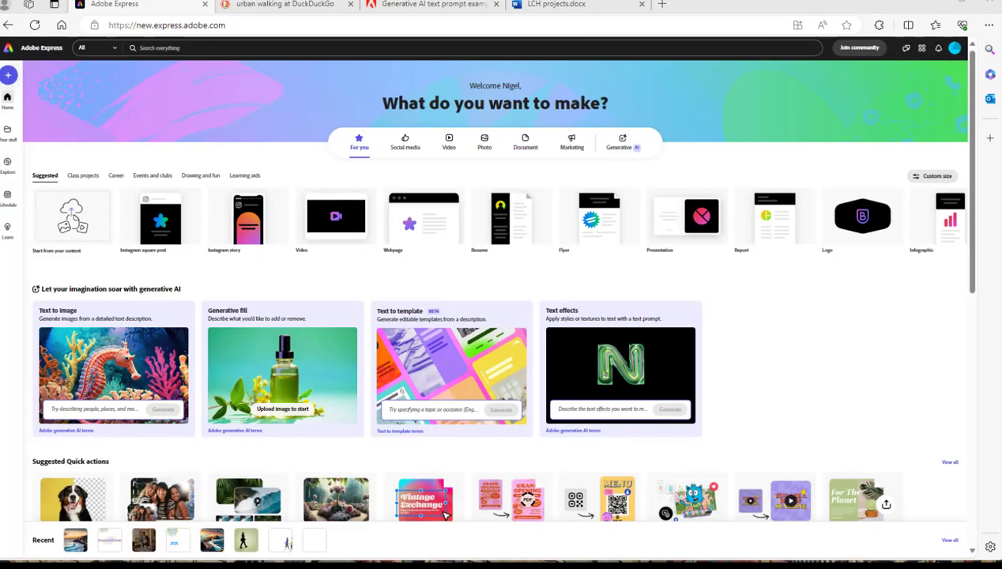
Start a Generative fill project from the sample bottle image and open the Elements panel
click(303, 382)
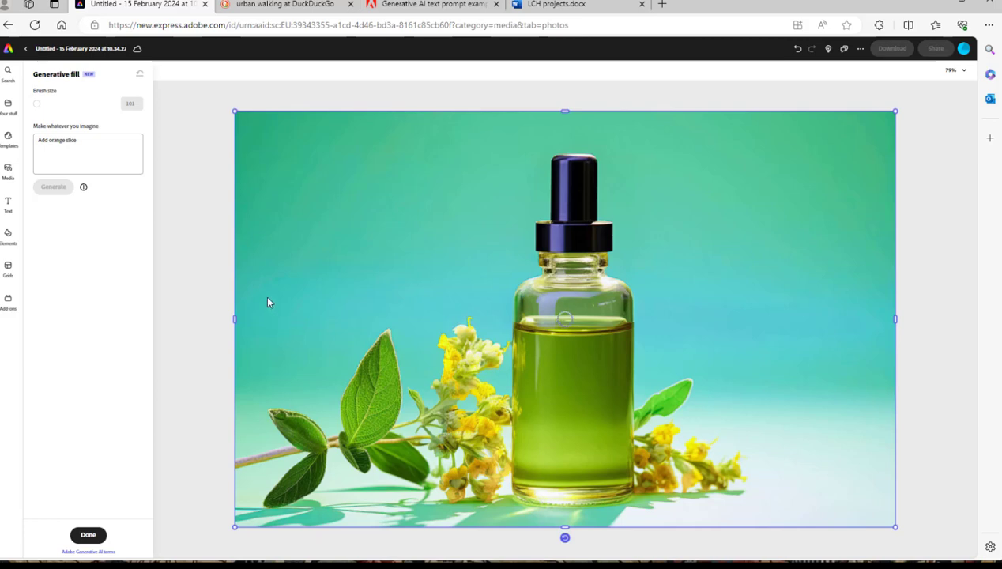
click(10, 238)
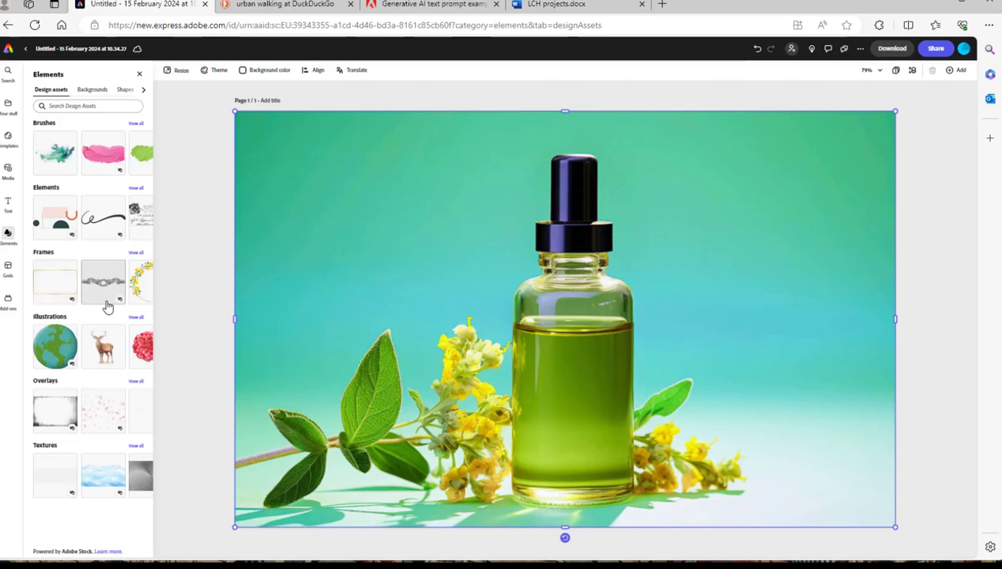
click(103, 367)
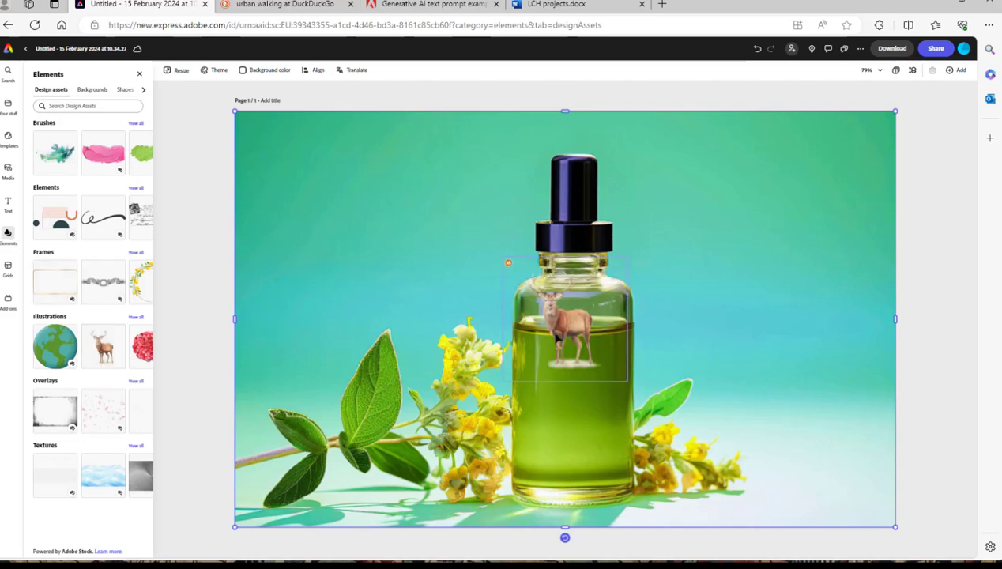
drag(642, 364, 496, 294)
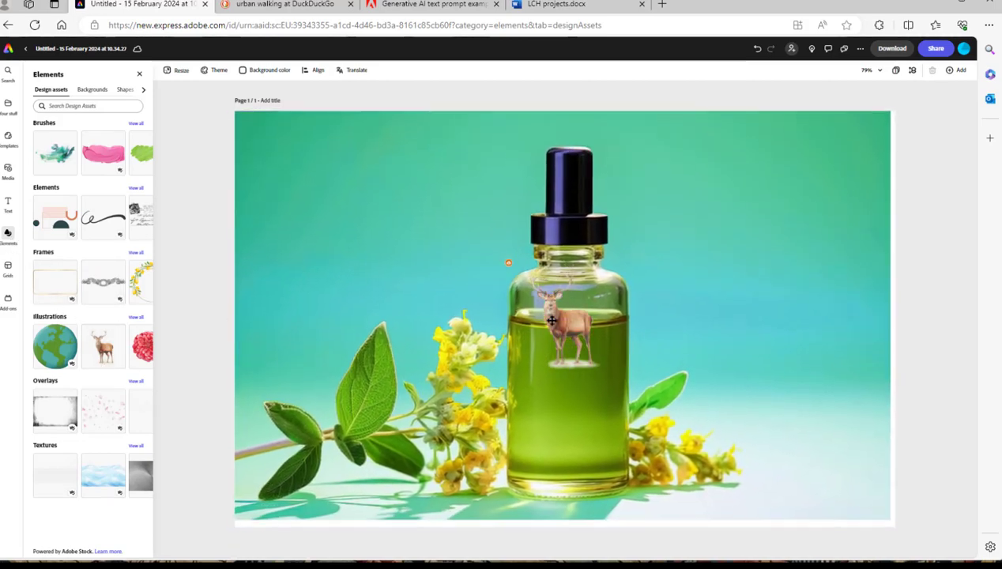
click(552, 325)
drag(551, 324, 583, 325)
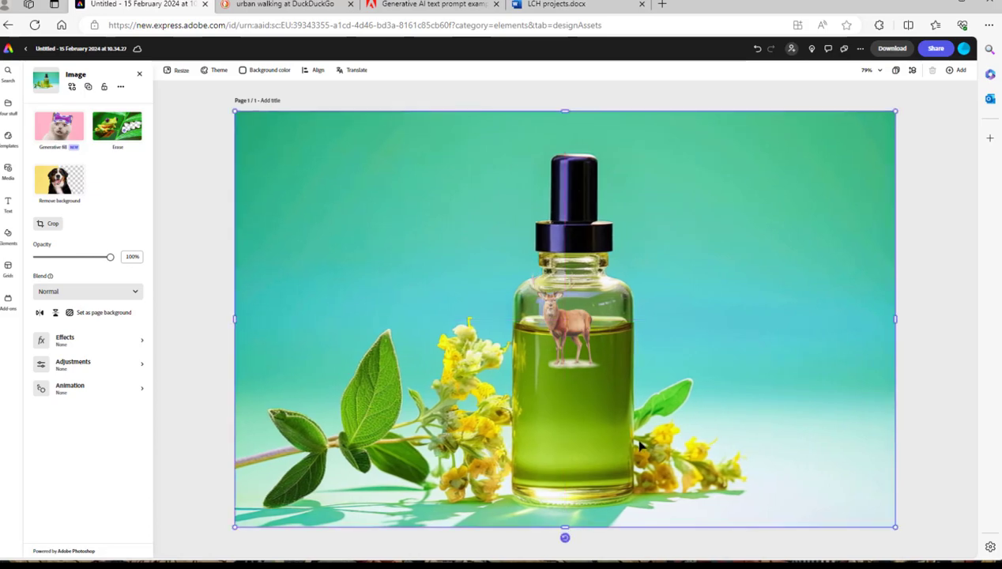
click(594, 377)
double_click(594, 378)
drag(594, 377, 316, 207)
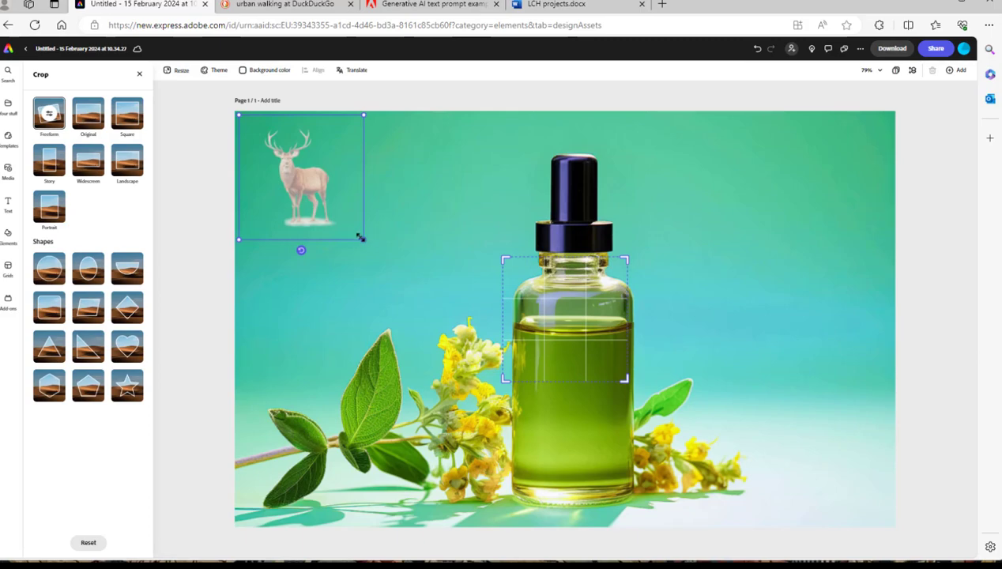
drag(362, 238, 458, 335)
key(Delete)
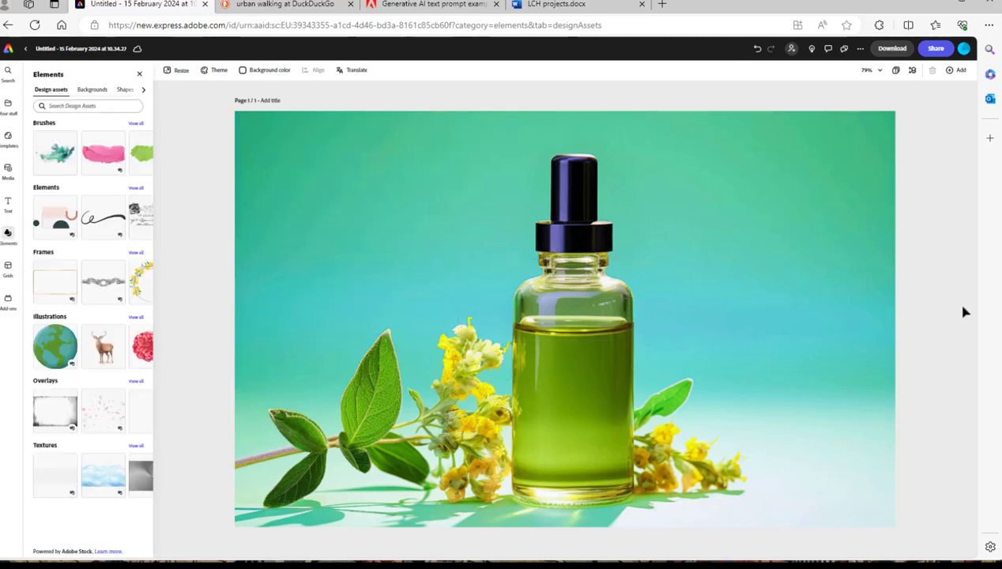
Add the deer illustration, enlarge it and move it to the upper-left of the bottle image
click(109, 354)
click(609, 331)
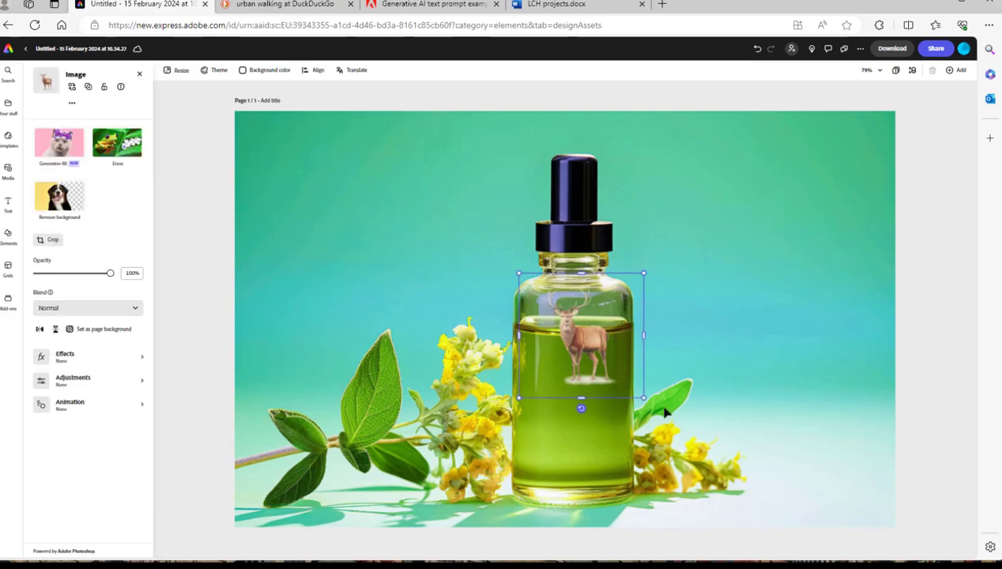
drag(643, 398, 717, 471)
drag(619, 384, 341, 225)
click(798, 312)
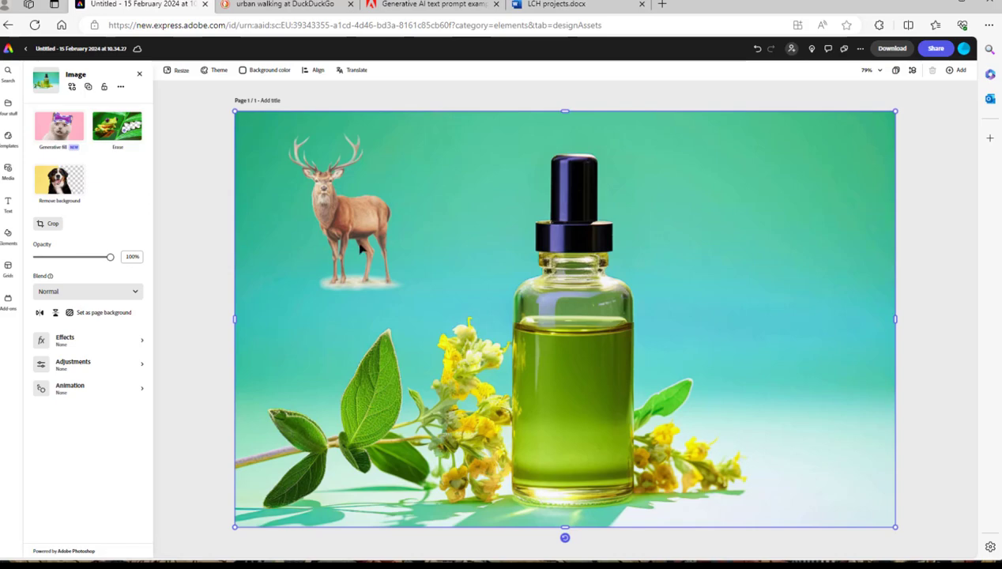
Start a Generative fill project by uploading the urban walking.jpg photo
click(8, 206)
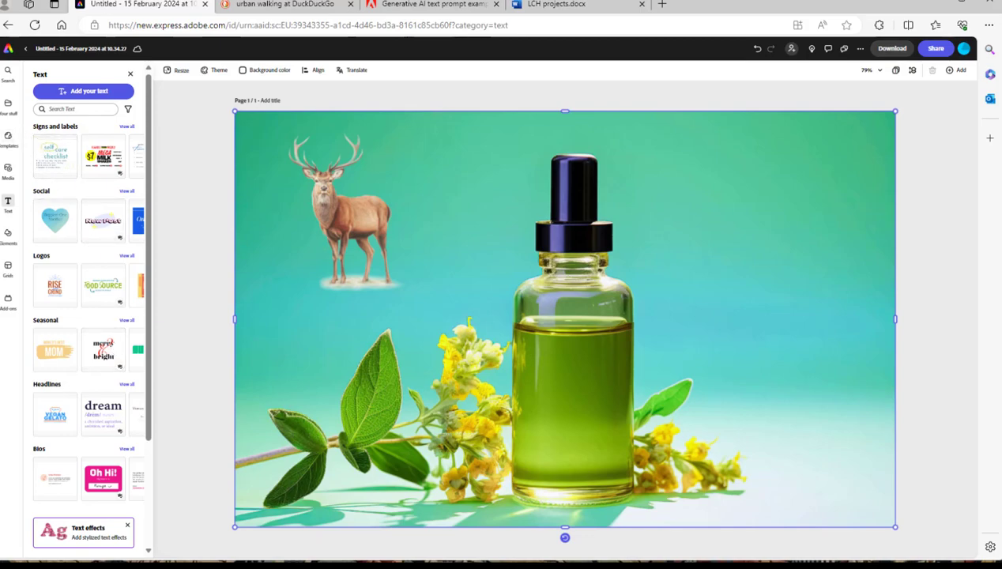
key(alt+Left)
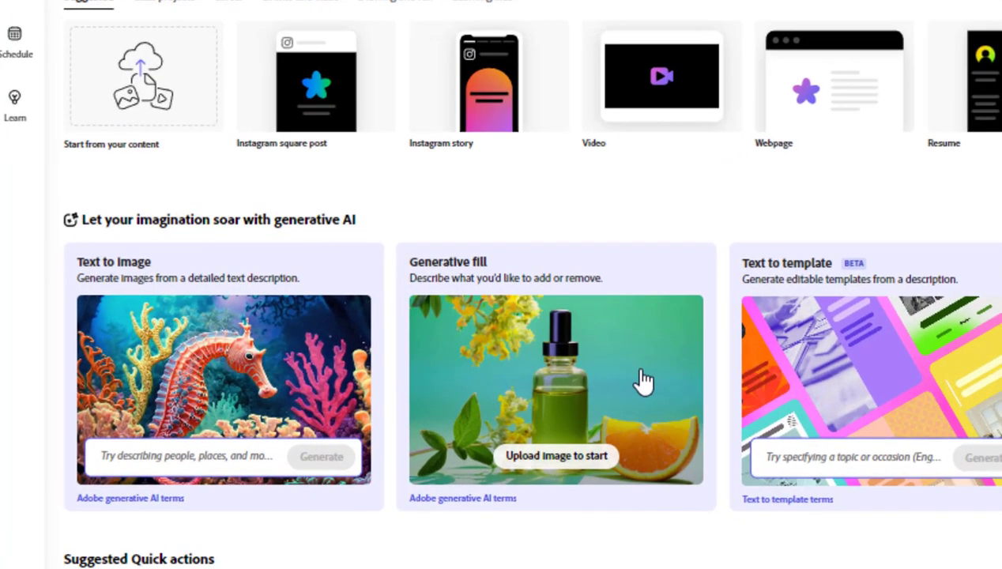
click(558, 455)
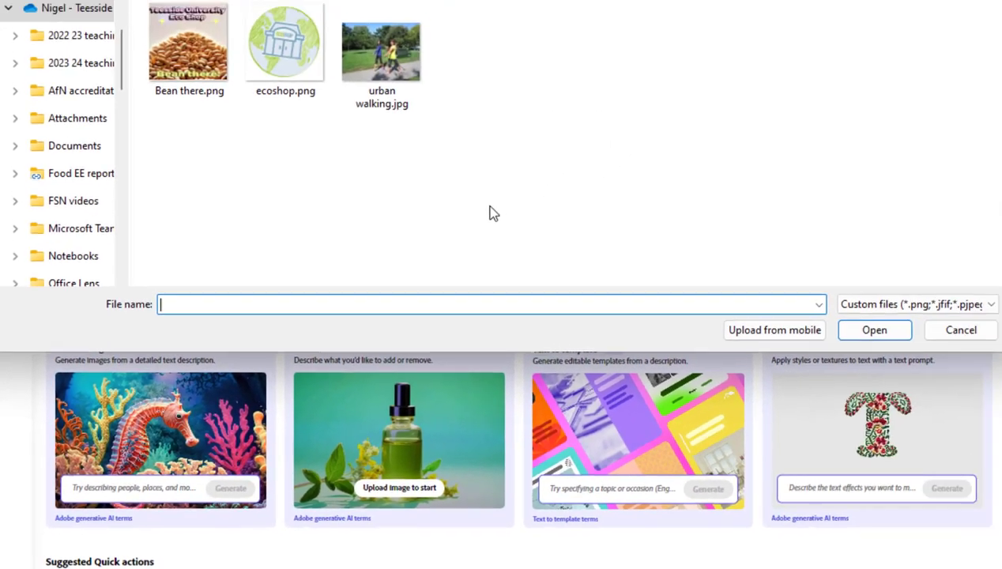
click(374, 74)
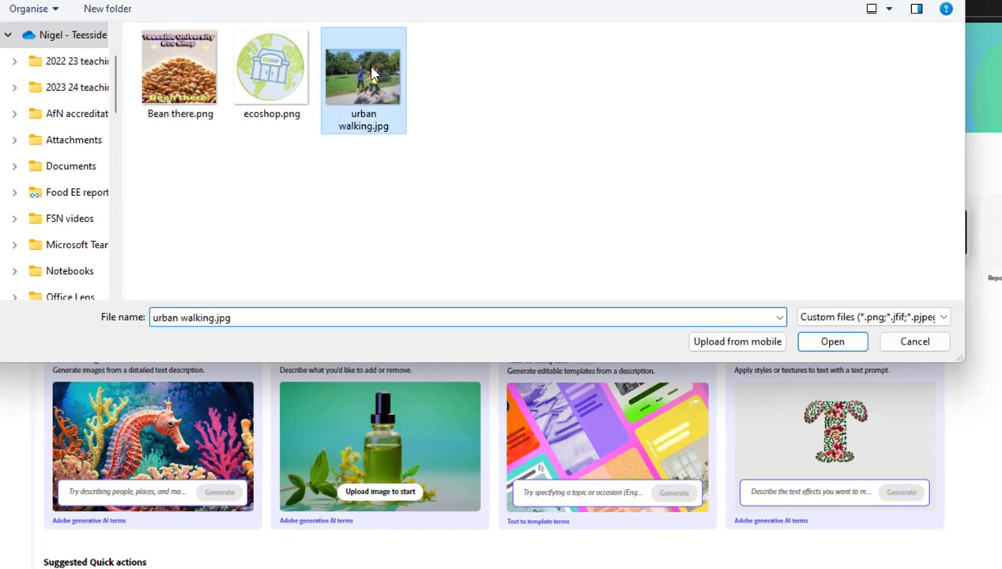
click(834, 342)
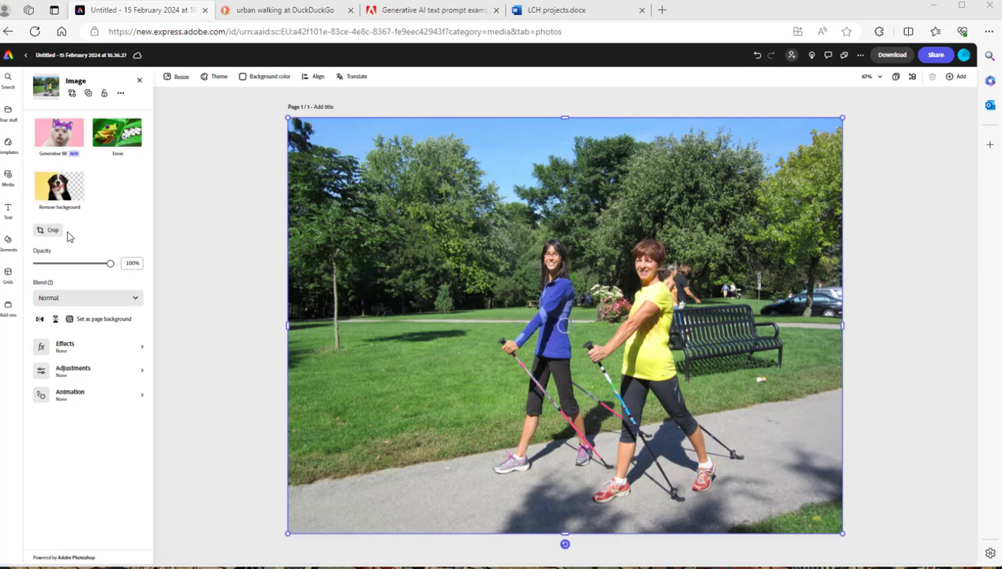
Remove the photo's background and move the cut-out walkers toward the lower right of the page
click(60, 202)
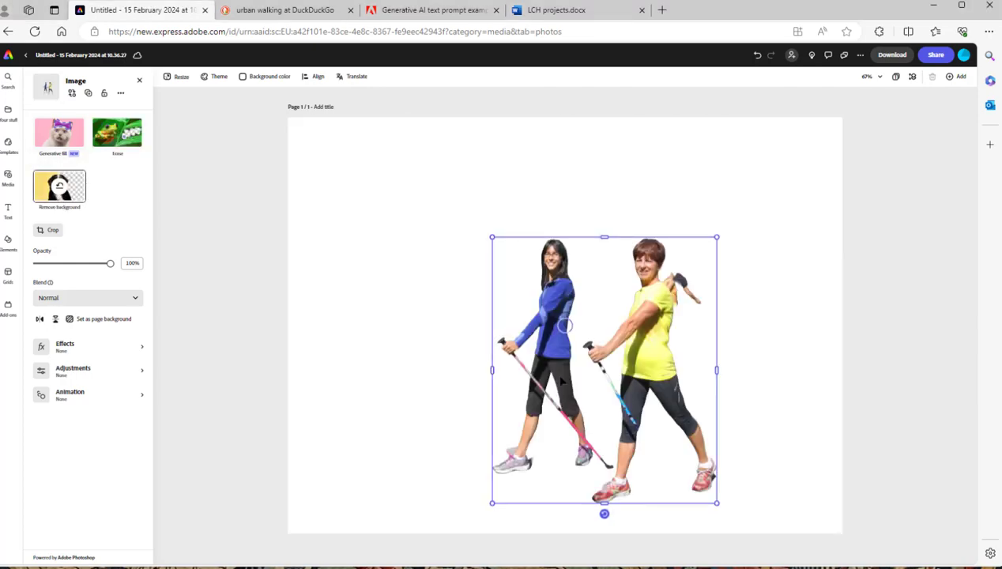
drag(558, 378, 682, 416)
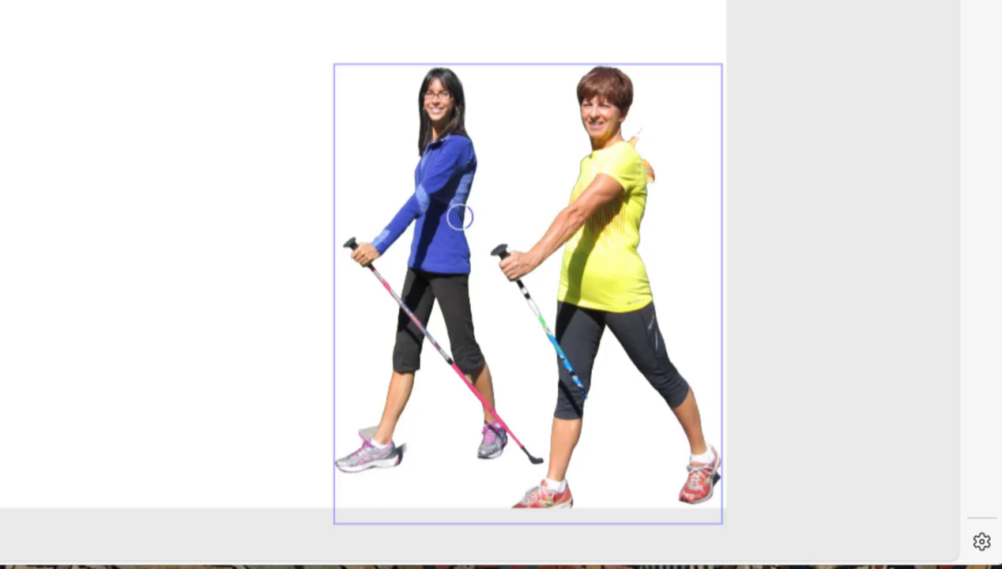
drag(355, 83, 520, 102)
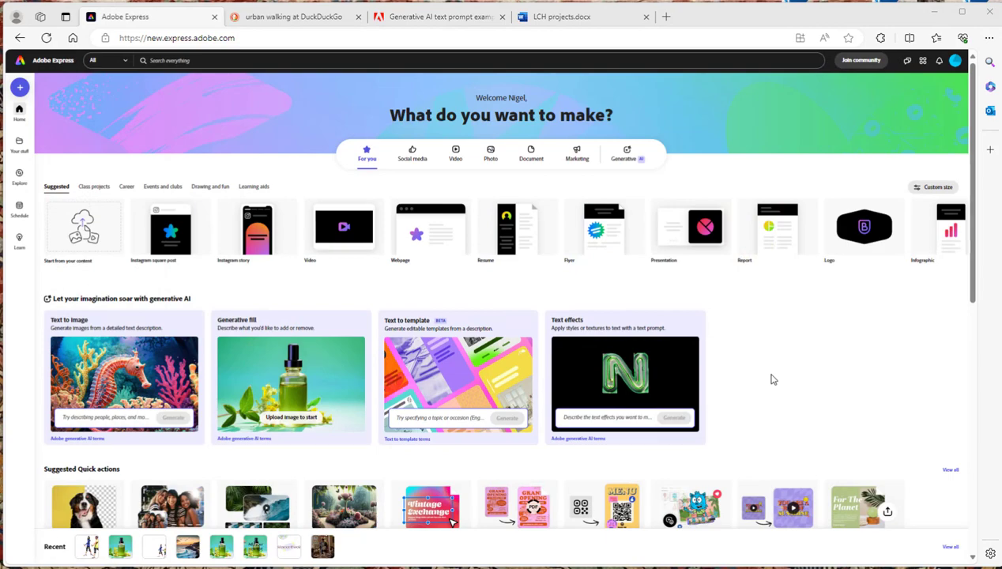
Open Text to template and generate Poster templates for the prompt "A poster for a public health event"
click(446, 379)
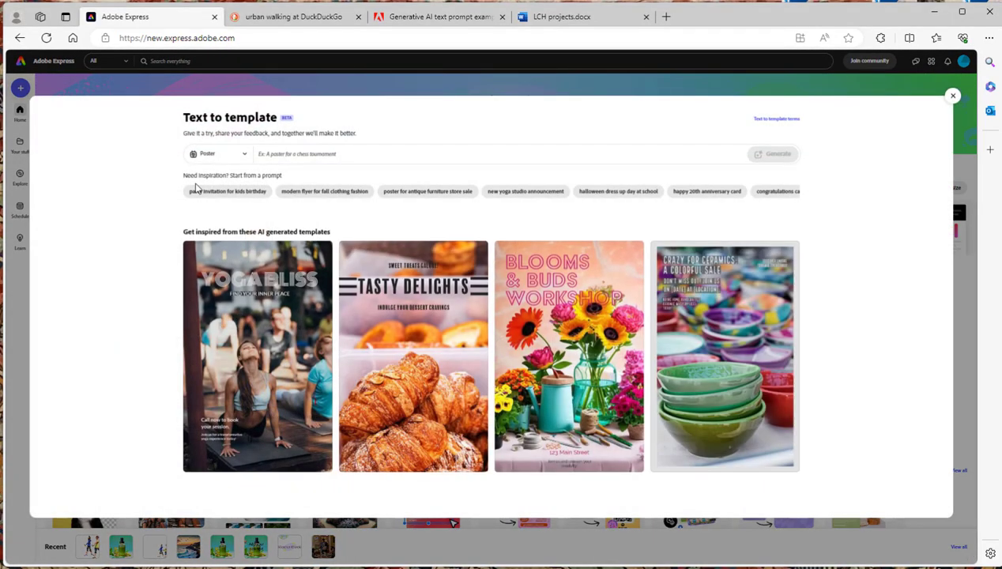
click(246, 157)
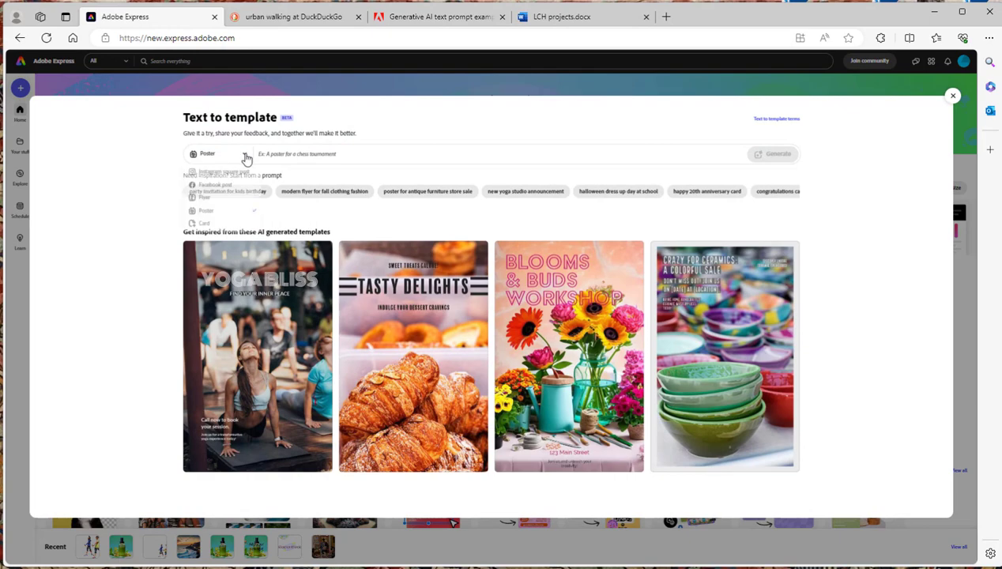
click(347, 153)
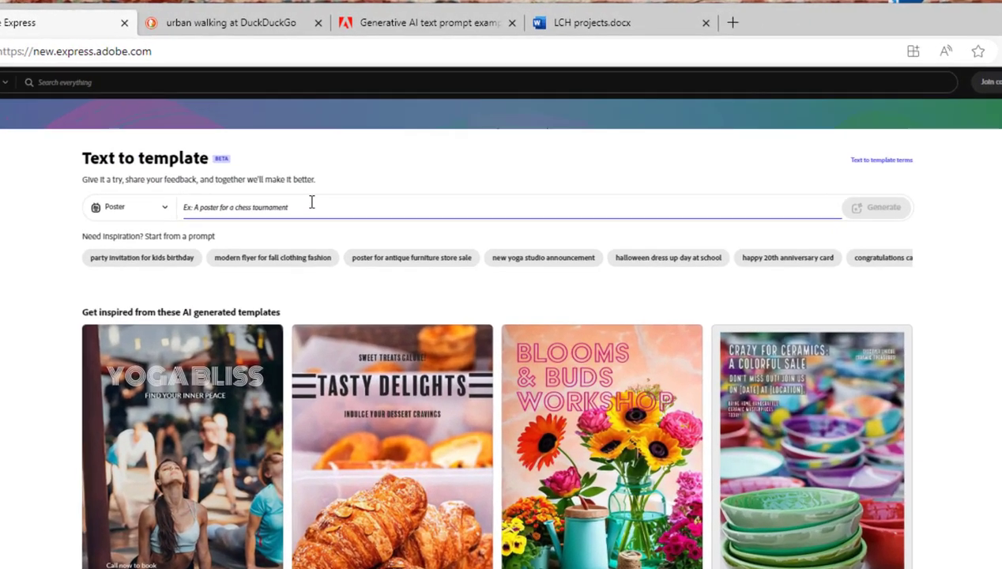
text(A poster for a public health event)
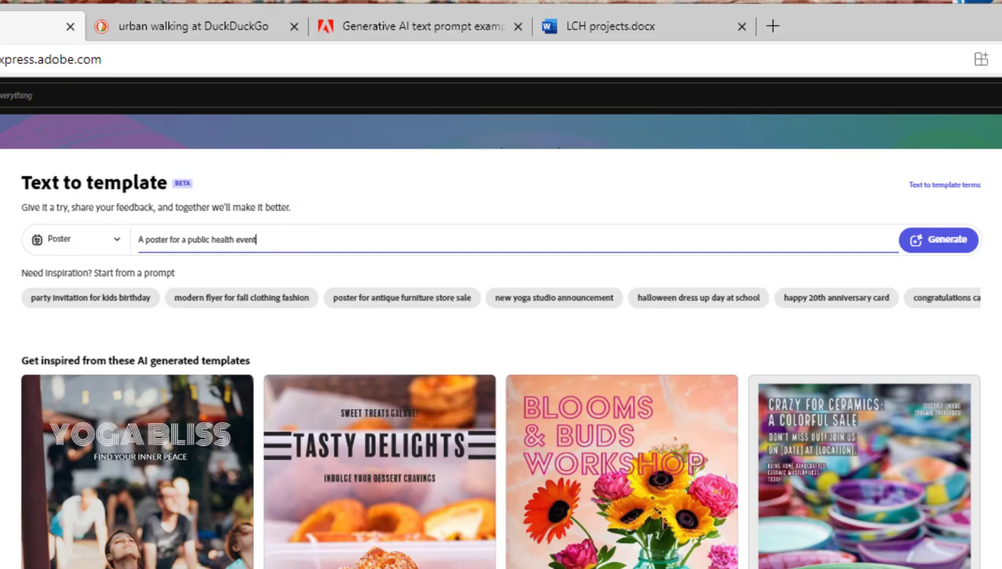
click(958, 245)
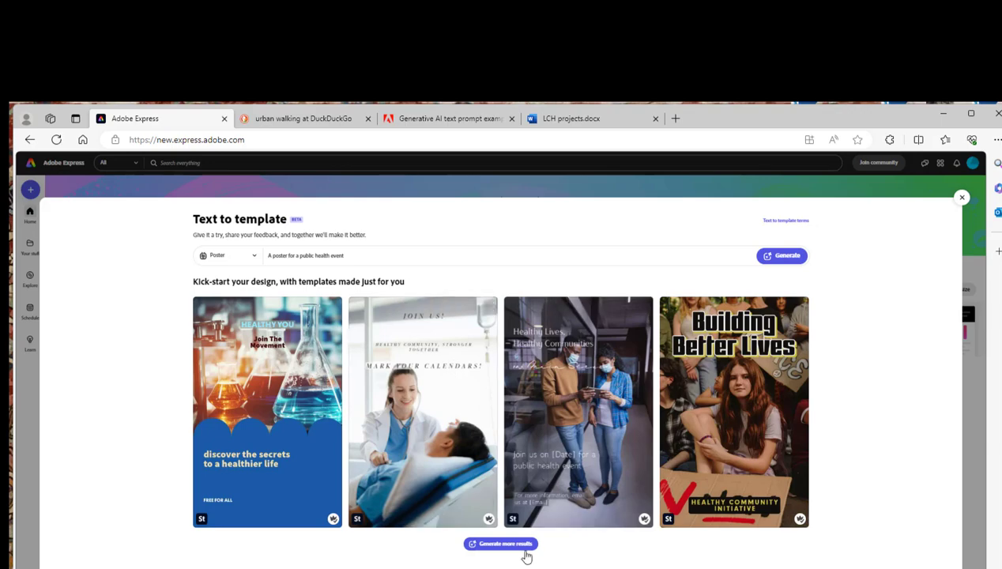
Generate more results and open the "Promoting Public Health for All" template in the editor
click(501, 544)
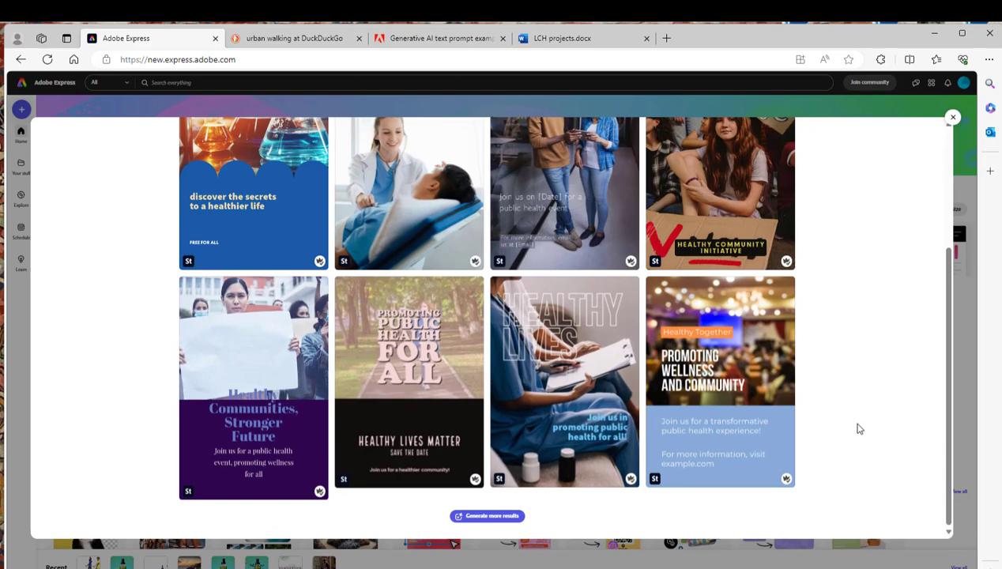
mouse_move(407, 340)
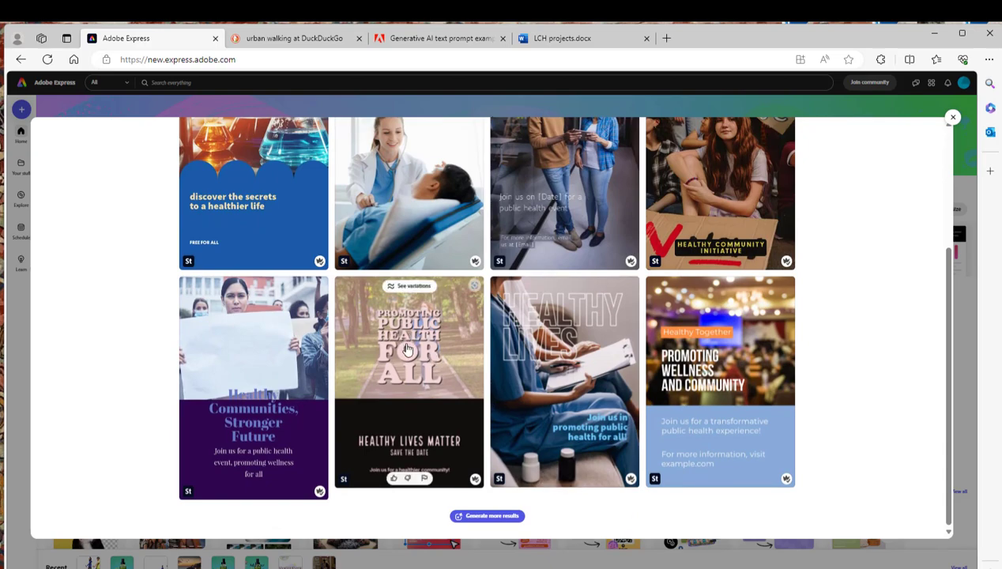
click(408, 348)
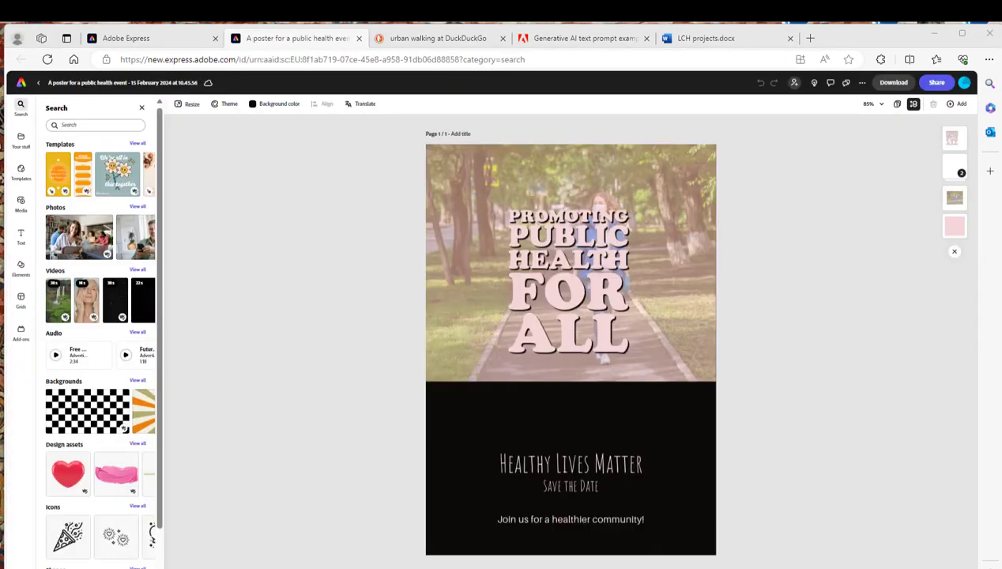
Move the "PROMOTING PUBLIC HEALTH FOR ALL" heading to the upper-left corner of the photo
click(496, 269)
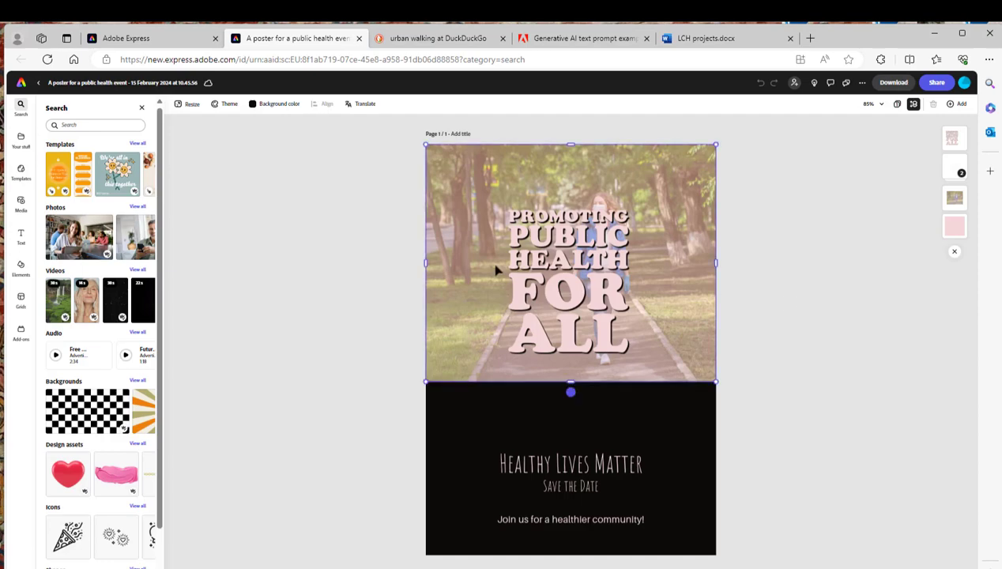
click(569, 293)
drag(568, 294, 490, 229)
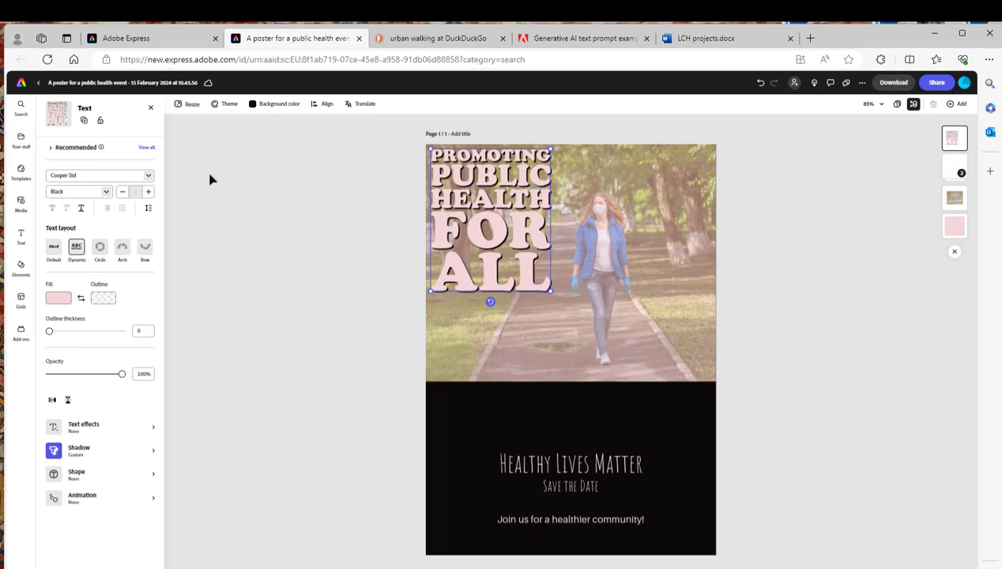
click(148, 177)
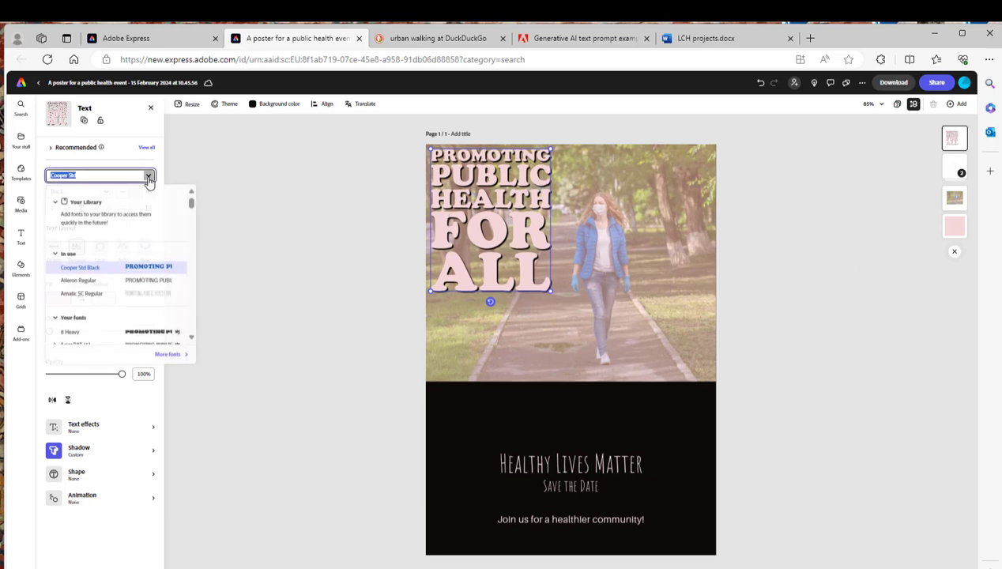
scroll(146, 308, down, 3)
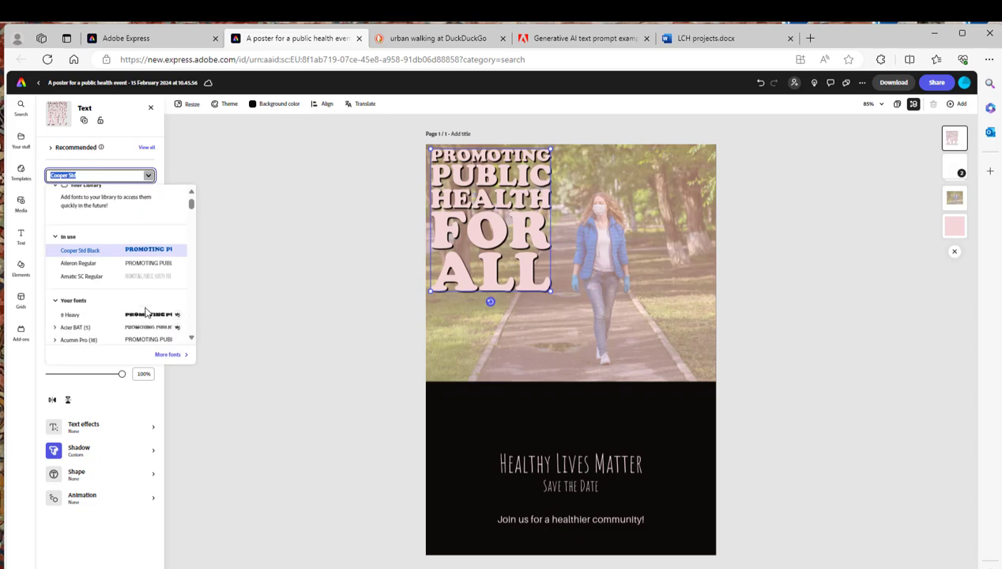
click(310, 382)
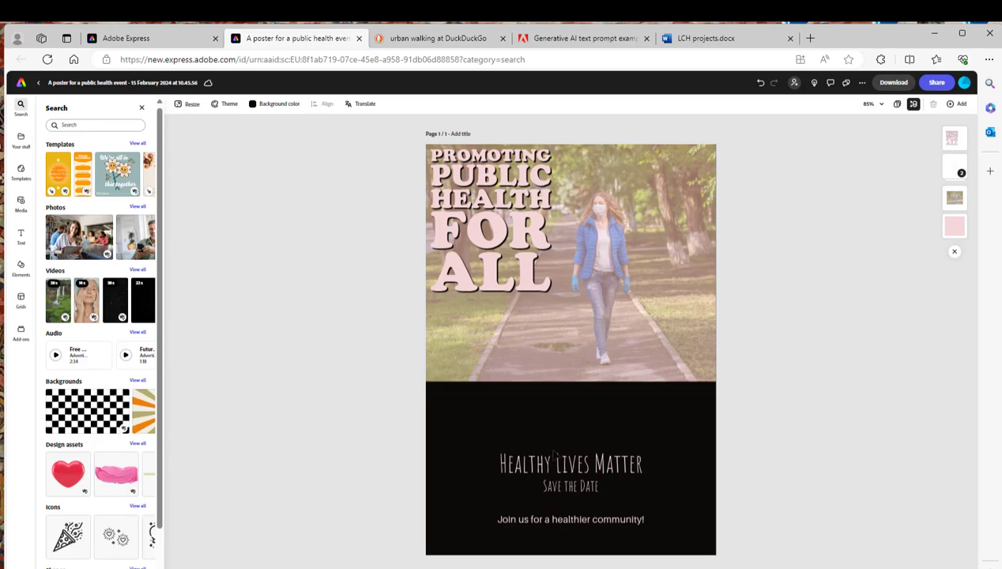
Change the font of the "Healthy Lives Matter" text to Aileron
double_click(591, 465)
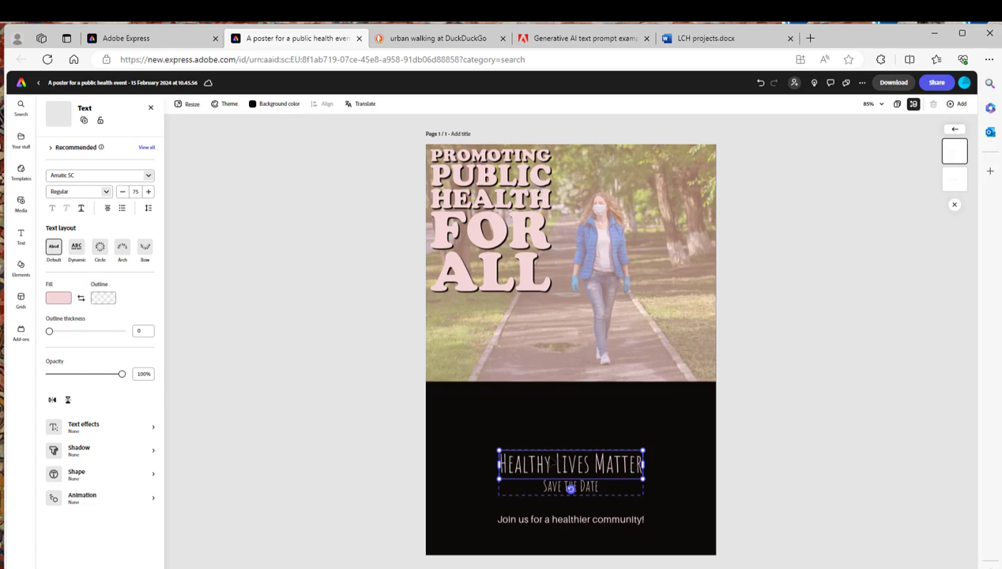
click(147, 175)
scroll(130, 282, down, 3)
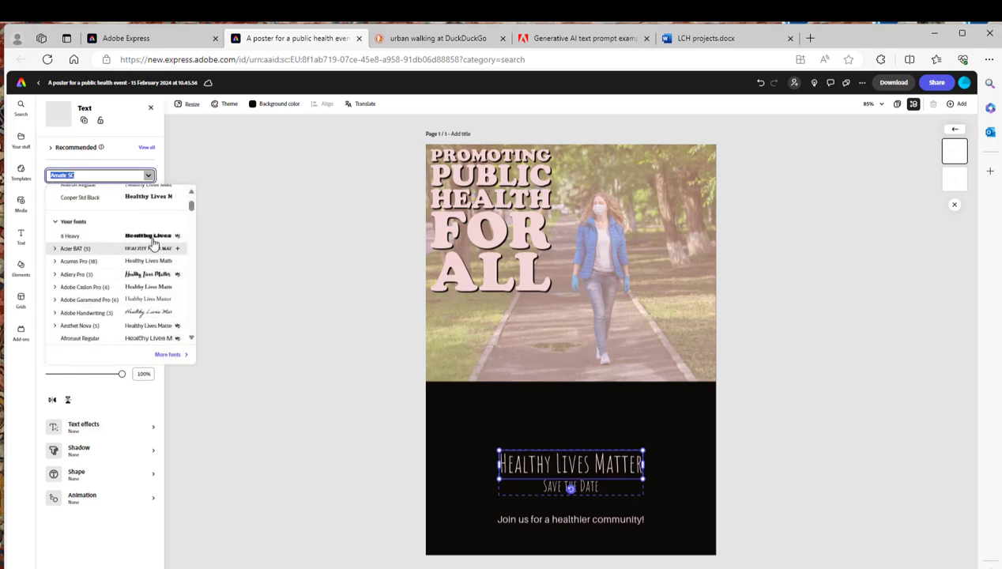
scroll(154, 257, down, 2)
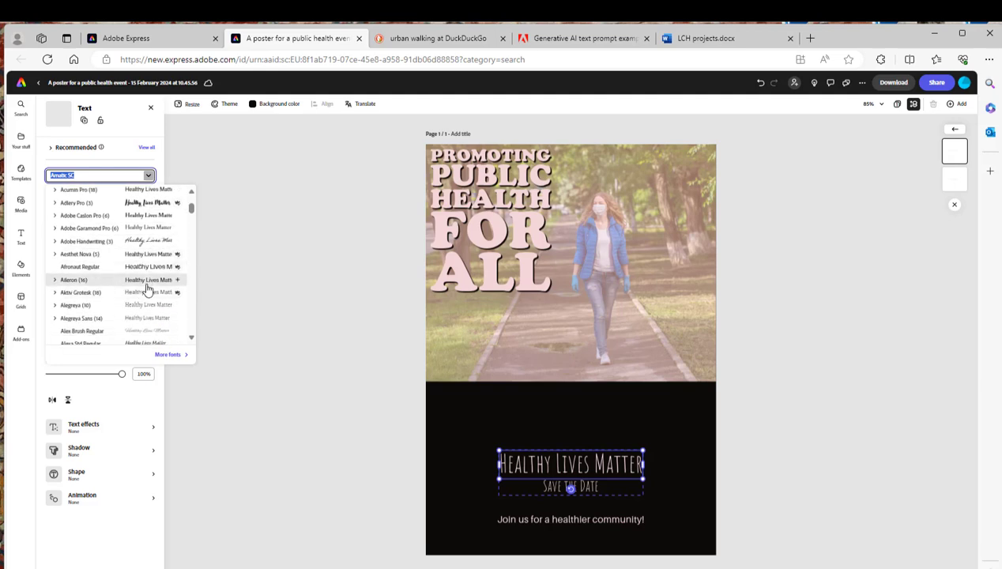
click(146, 282)
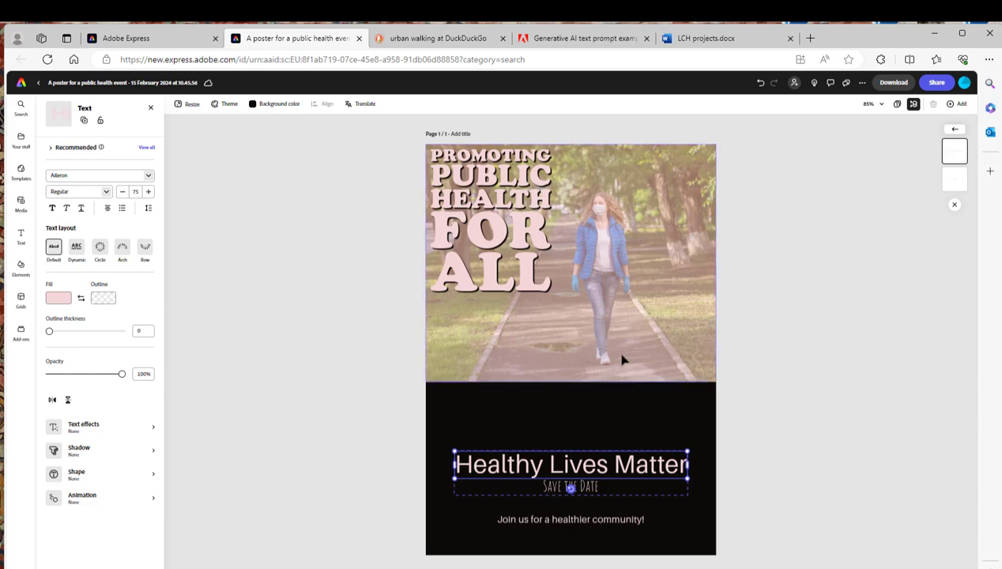
Open the Translate Page panel for the poster
click(357, 106)
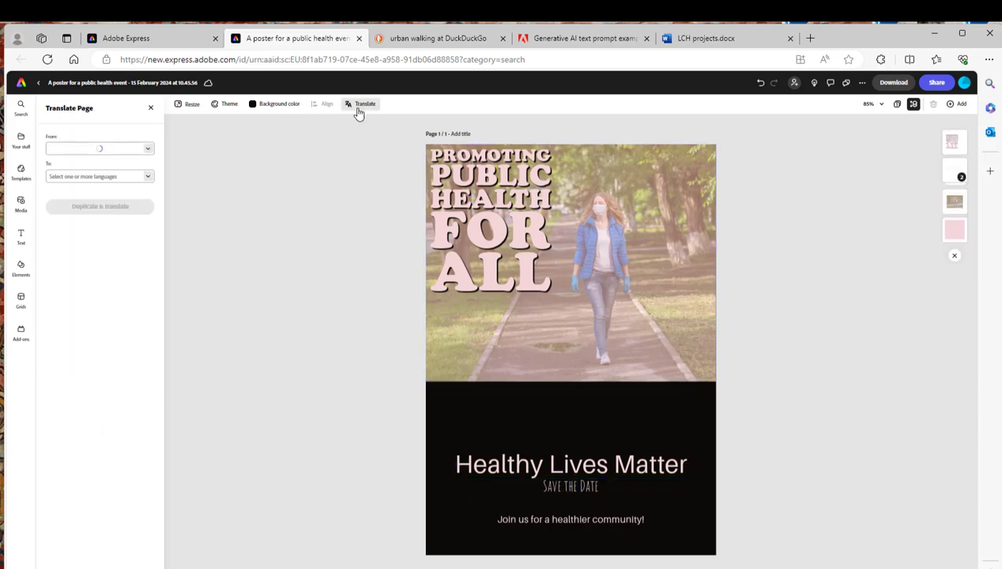